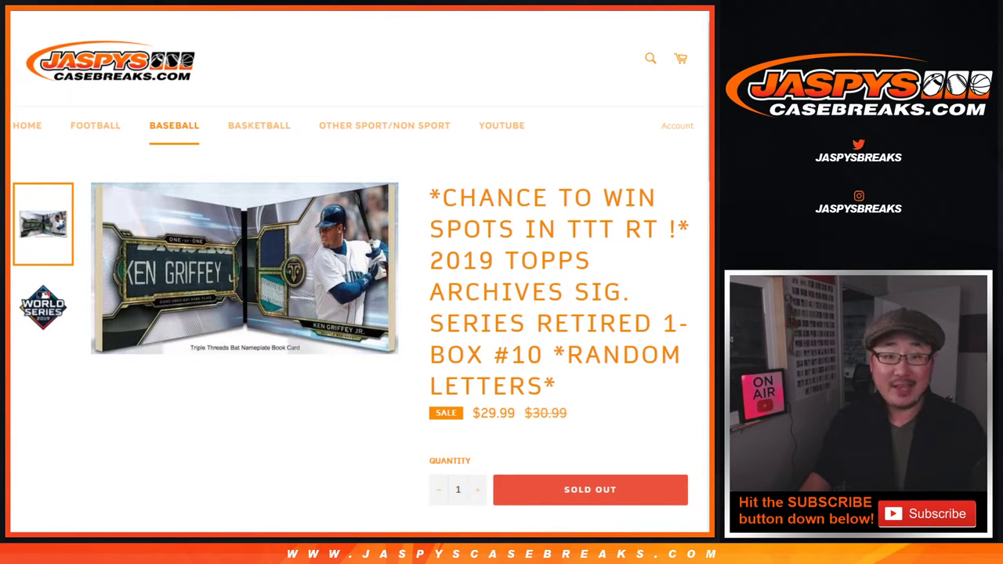
Review the break's description on the product page, highlighting the sentence on the top 8 names, and the list of letter spots.
scroll(361, 314, down, 5)
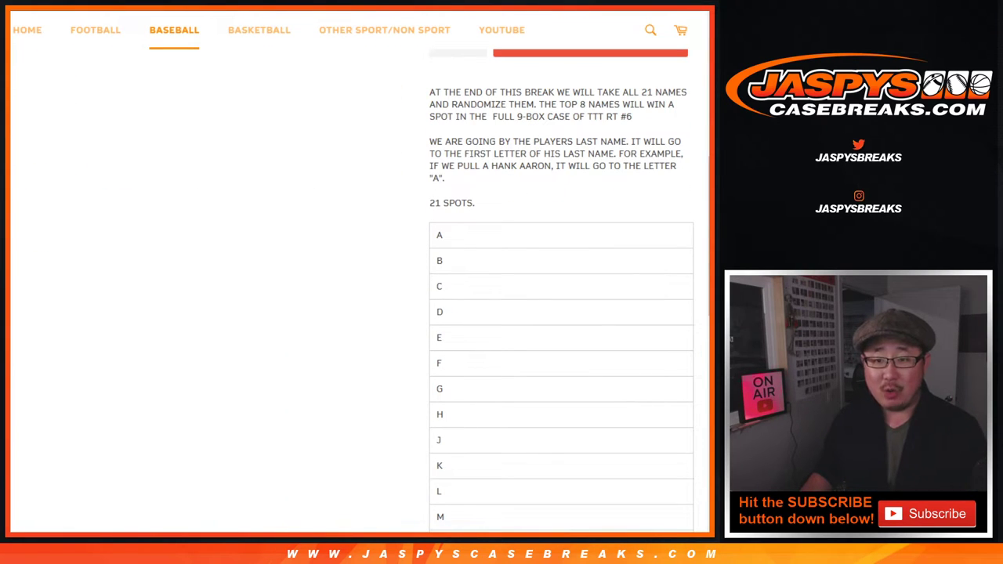
drag(539, 104, 633, 116)
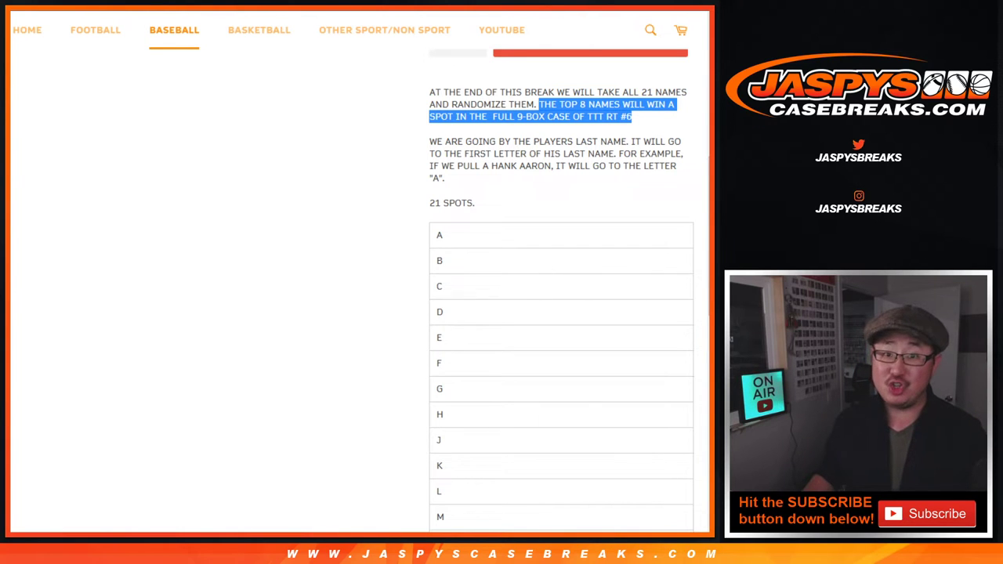
scroll(561, 290, down, 3)
scroll(561, 290, down, 1)
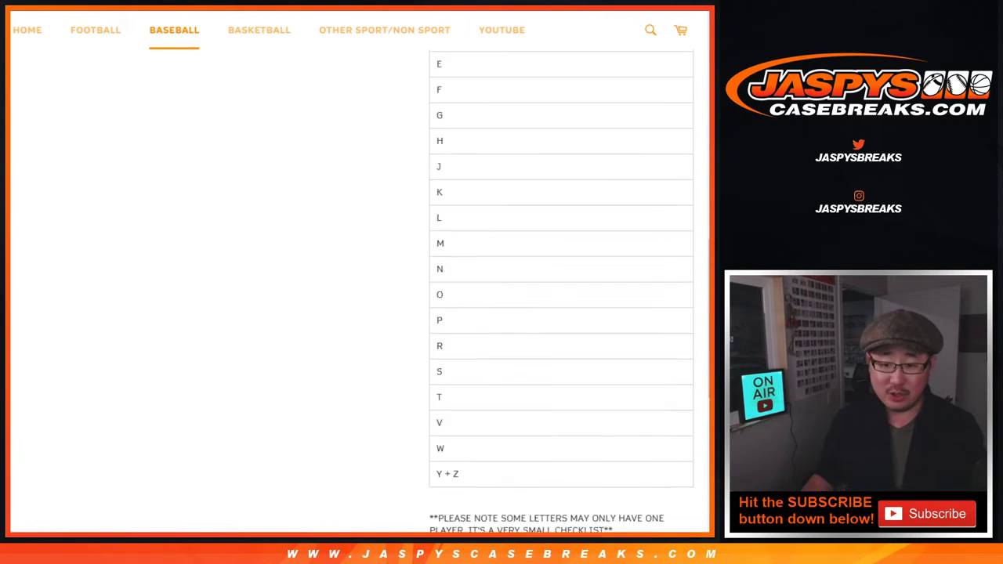
scroll(561, 290, up, 9)
Check the participant names and the letters A to Y + Z entered in the two RANDOM.ORG List Randomizer forms.
key(ctrl+Tab)
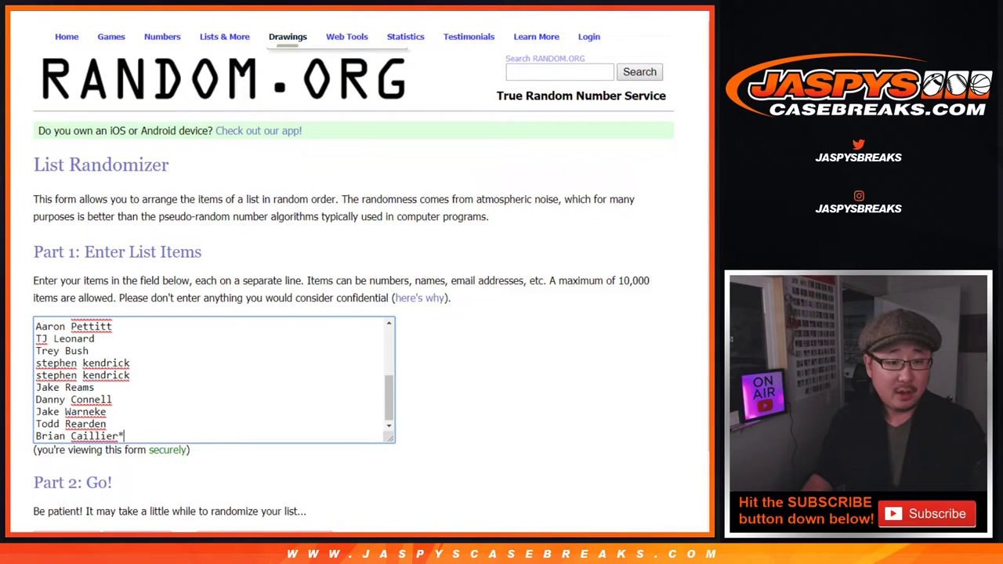
drag(389, 398, 389, 390)
scroll(214, 380, up, 2)
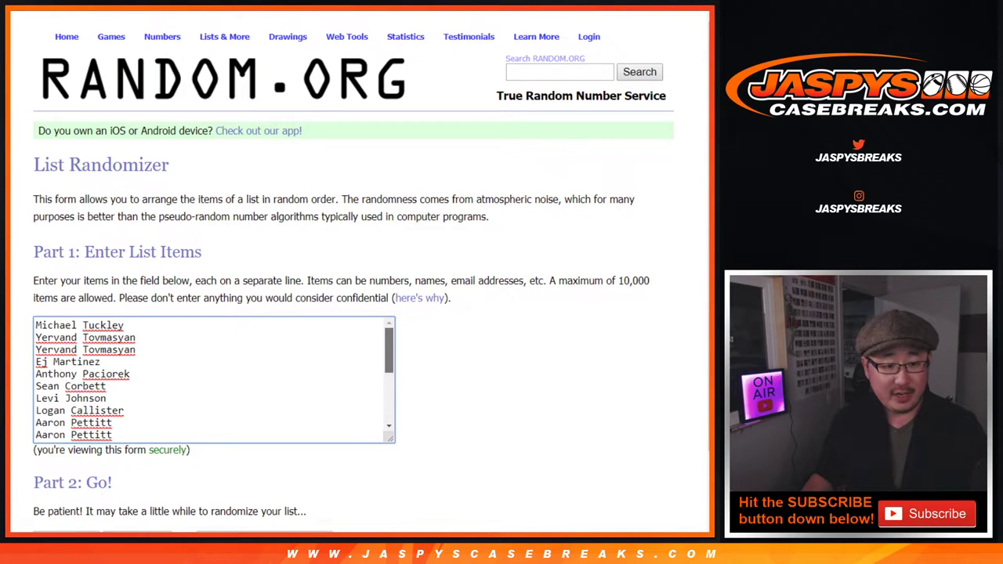
key(ctrl+a)
key(ctrl+v)
scroll(214, 380, up, 4)
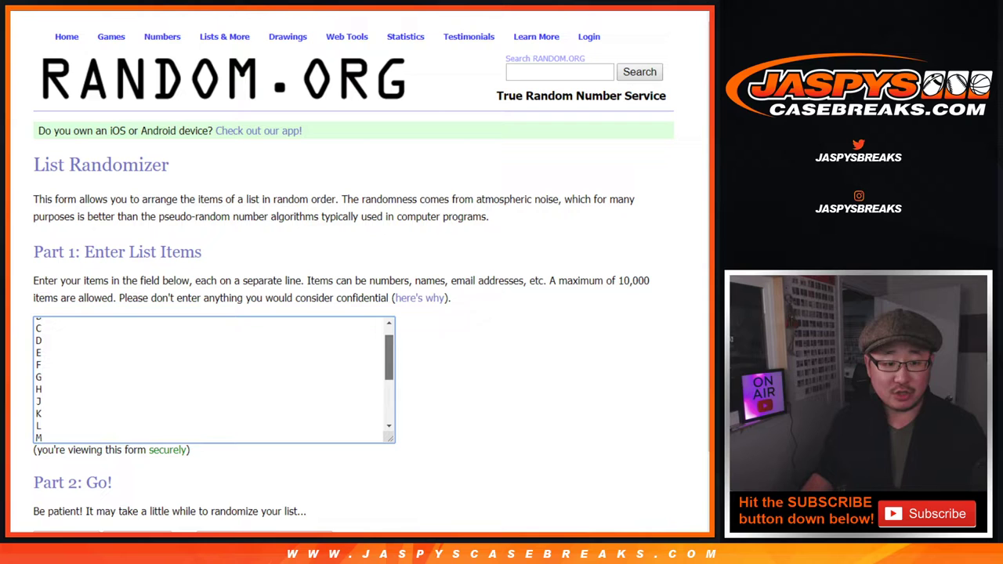
Roll two virtual dice in the RANDOM.ORG Dice Roller.
key(ctrl+Tab)
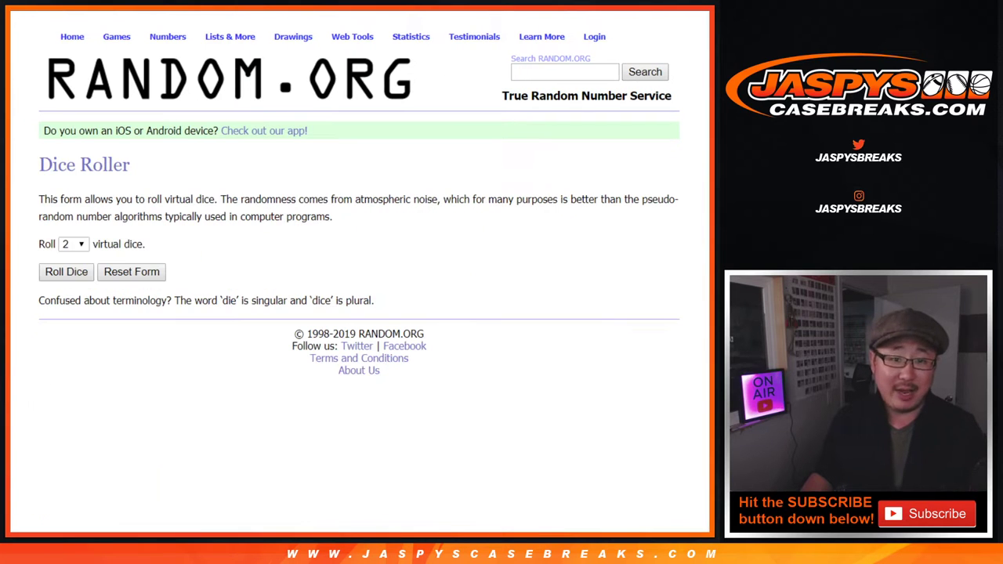
click(66, 272)
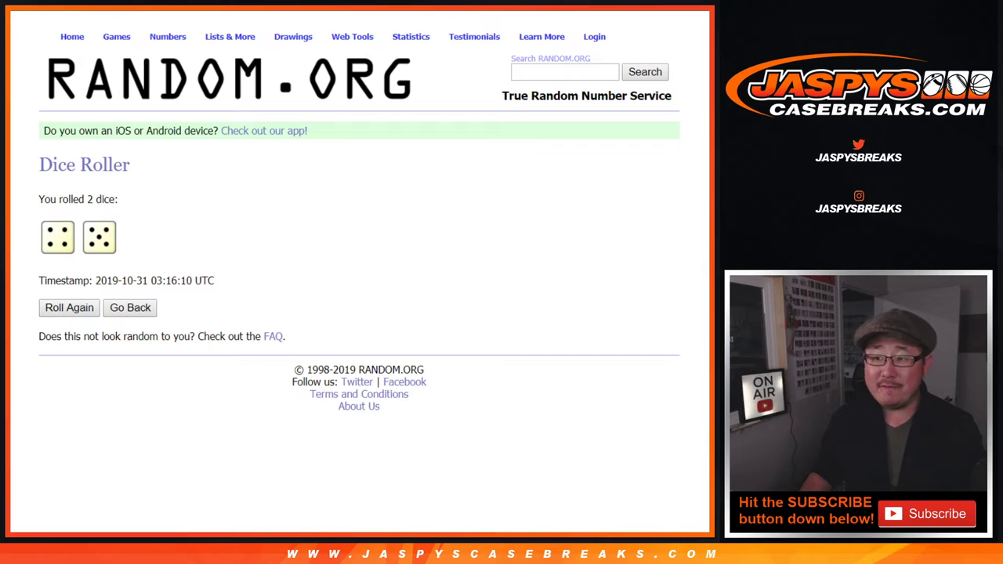
Randomize the list of participant names nine times in the List Randomizer.
key(ctrl+Tab)
scroll(360, 271, down, 3)
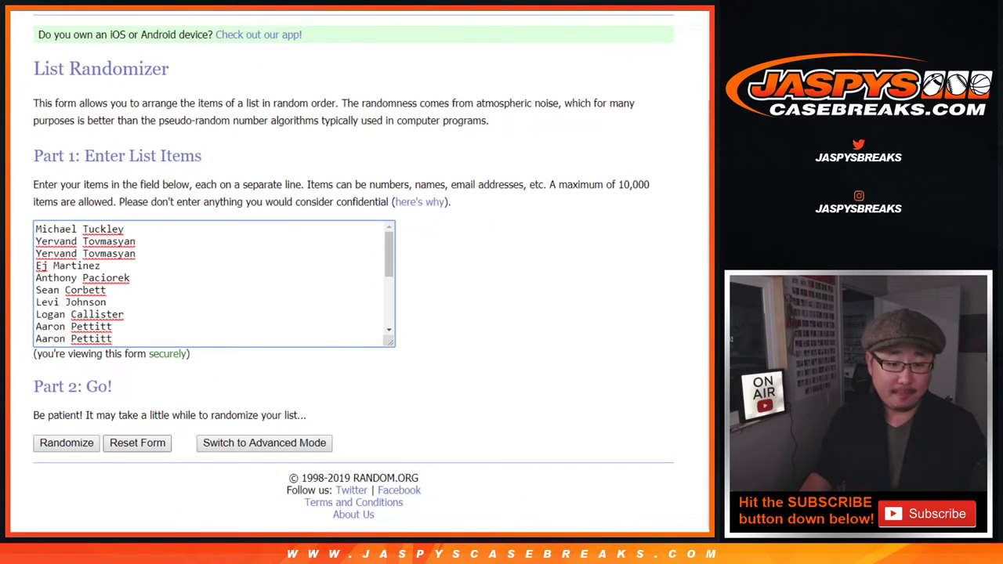
click(66, 444)
scroll(55, 443, down, 3)
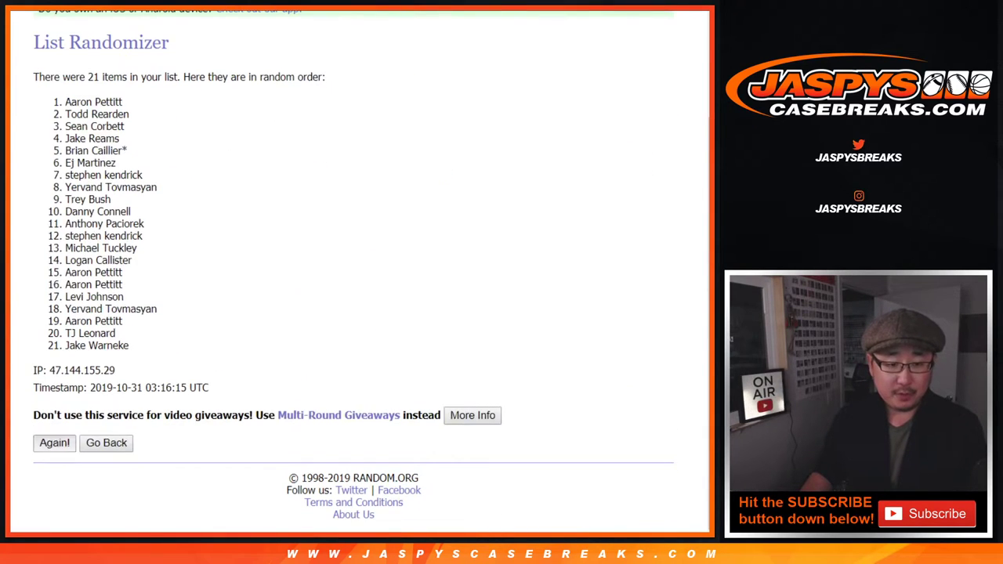
click(55, 444)
scroll(55, 444, down, 3)
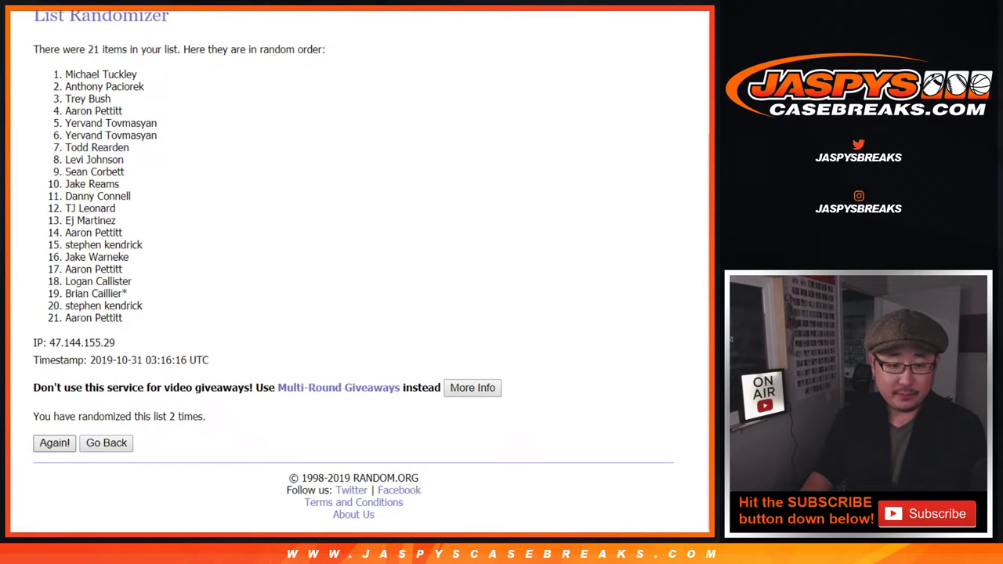
key(Return)
key(Return)
key(Return)
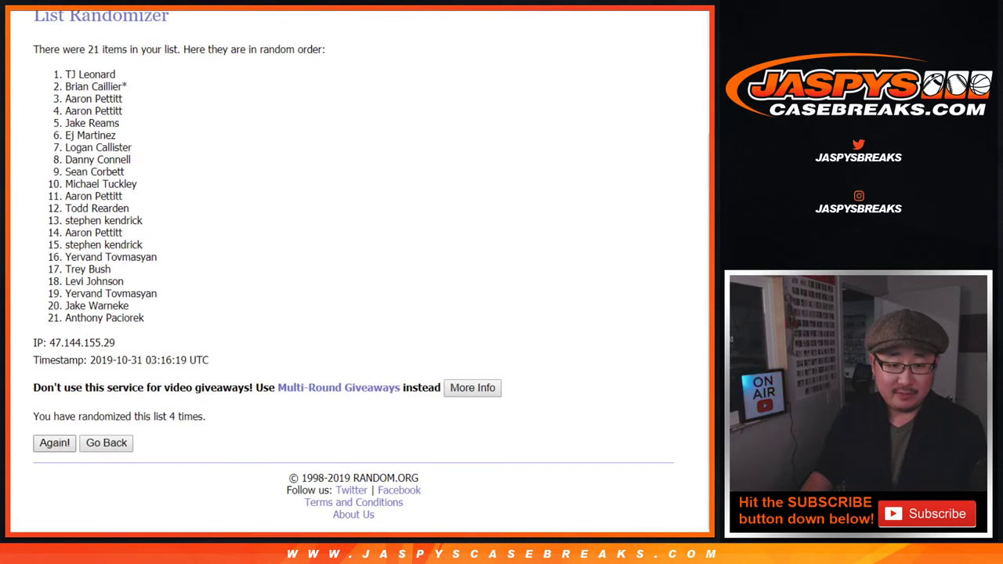
key(Return)
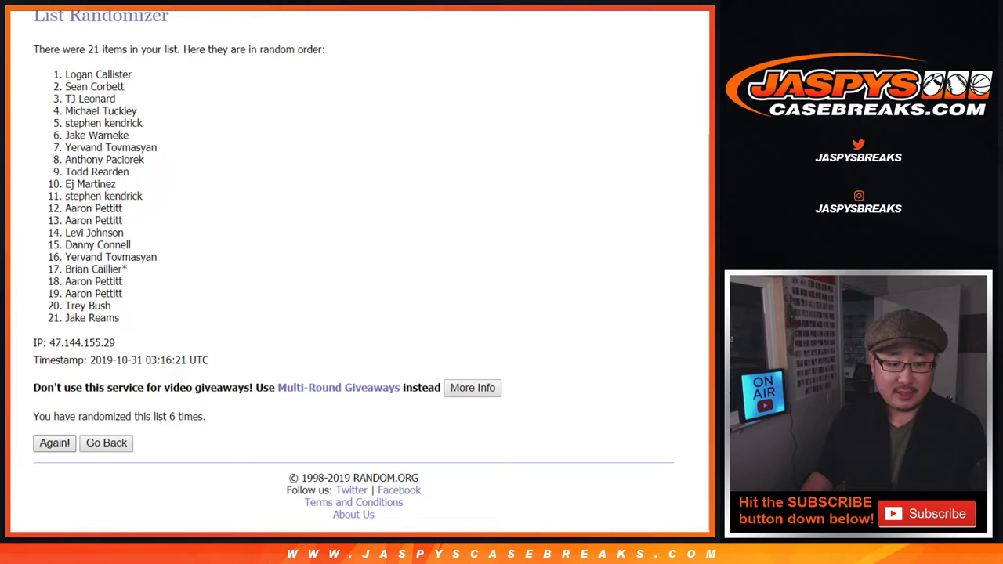
key(Return)
key(Return)
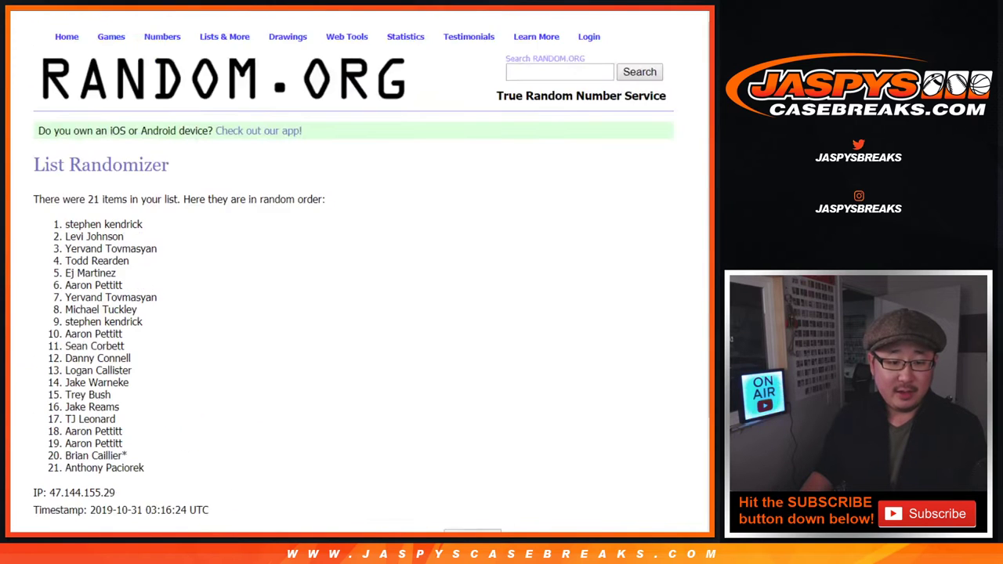
key(Return)
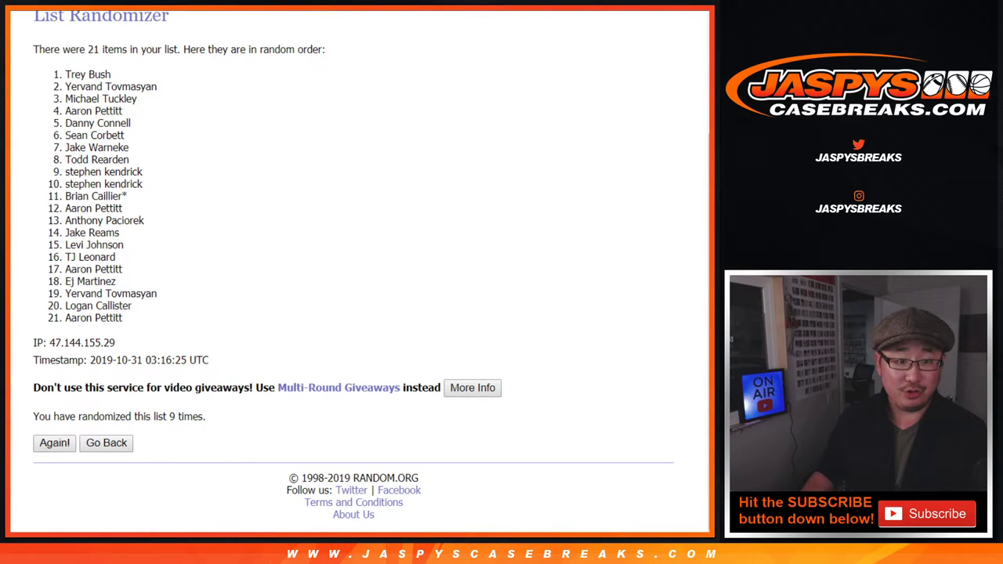
Copy the 21 randomized participant names into column A of the Google Sheets break sheet, starting at cell A1.
drag(65, 74, 122, 318)
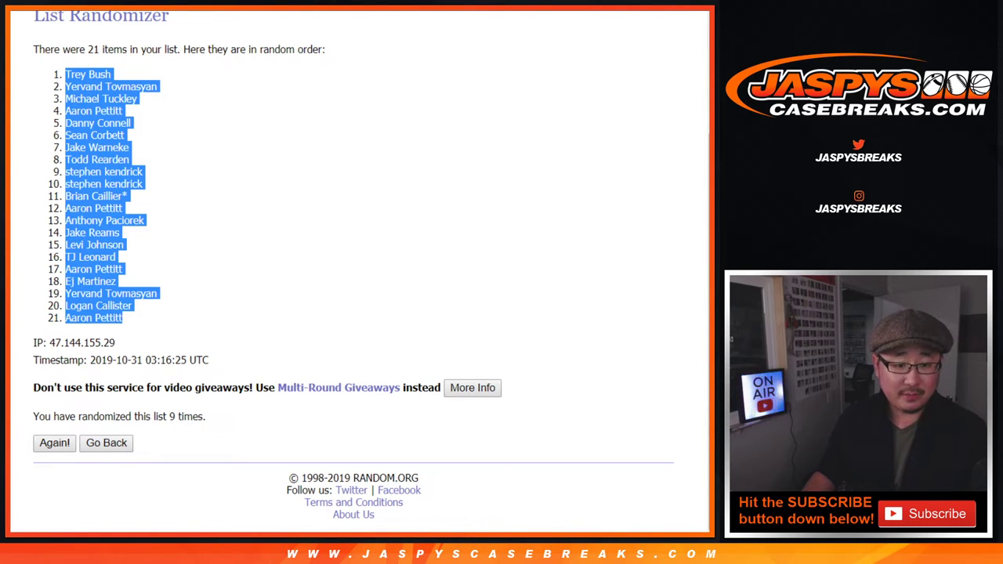
key(ctrl+Tab)
right_click(81, 116)
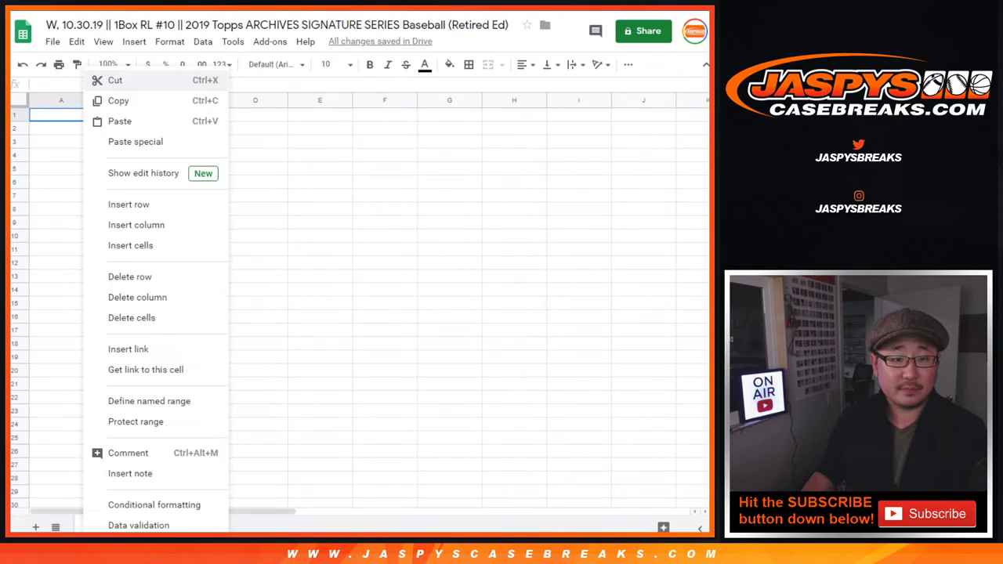
click(109, 121)
Randomize the list of letters nine times in the other List Randomizer form.
key(ctrl+Tab)
key(ctrl+Tab)
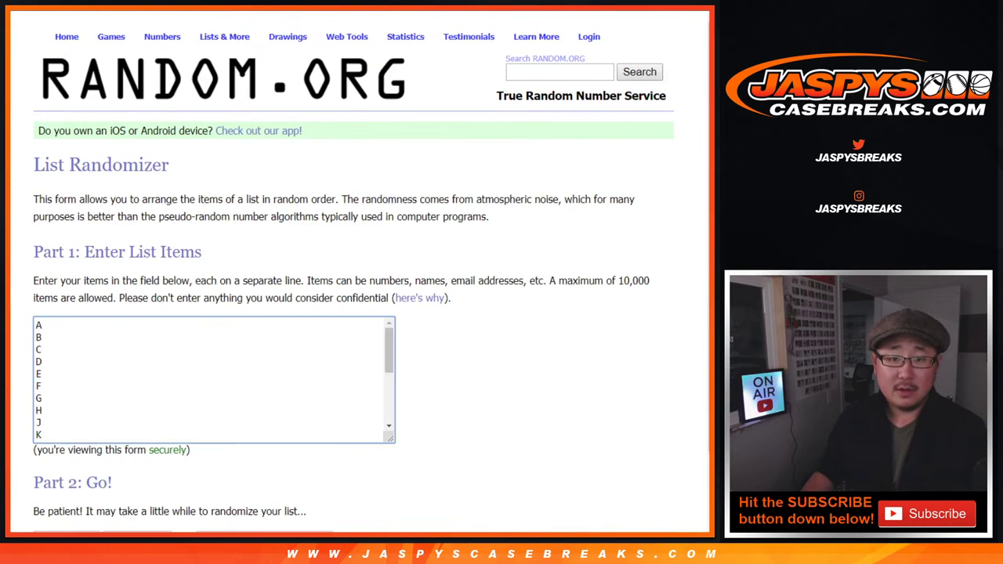
scroll(352, 274, down, 1)
click(54, 444)
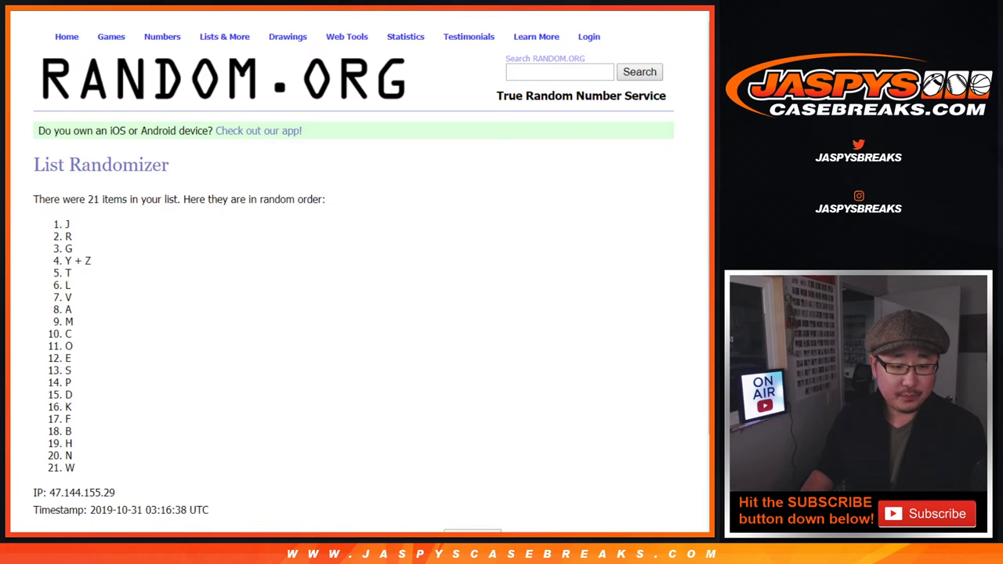
scroll(55, 443, down, 2)
click(55, 443)
scroll(55, 443, down, 1)
scroll(353, 275, down, 1)
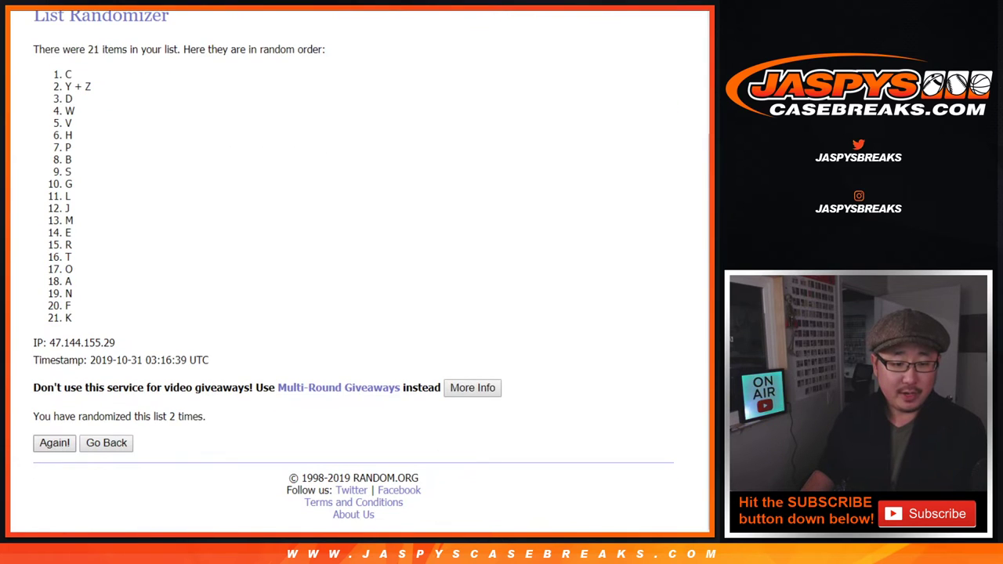
click(54, 443)
scroll(55, 443, down, 1)
click(55, 443)
scroll(55, 444, down, 2)
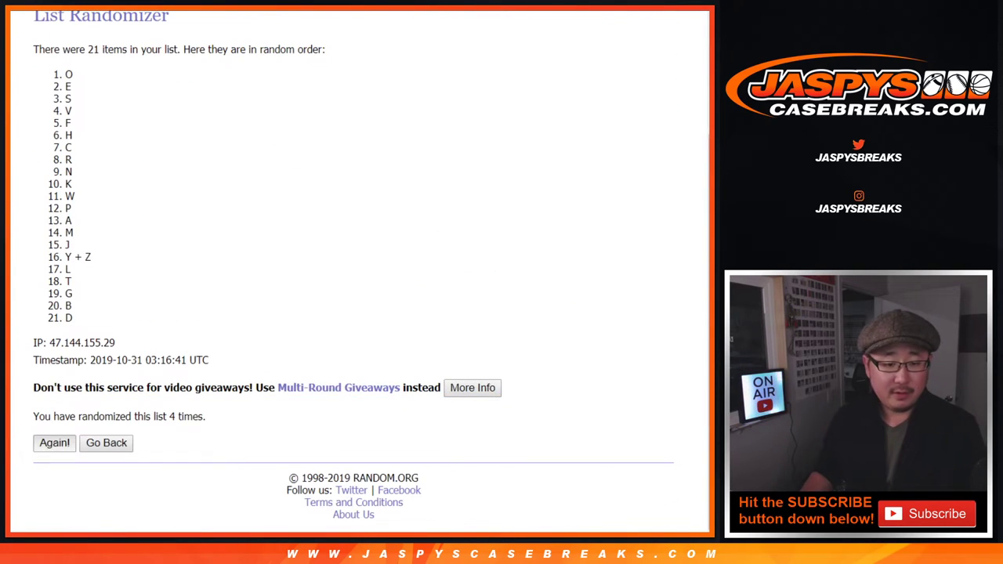
click(55, 443)
scroll(54, 443, down, 2)
key(F5)
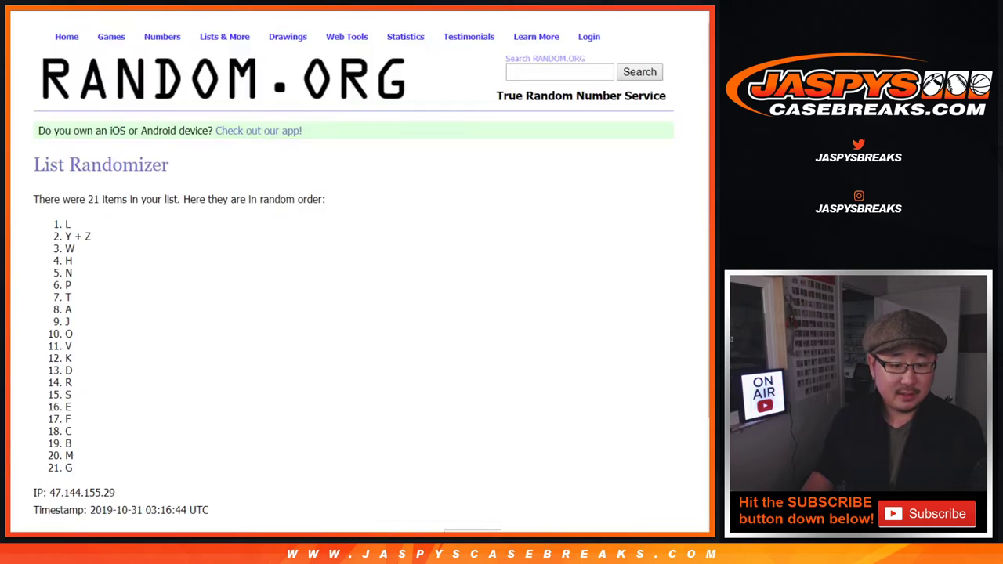
key(F5)
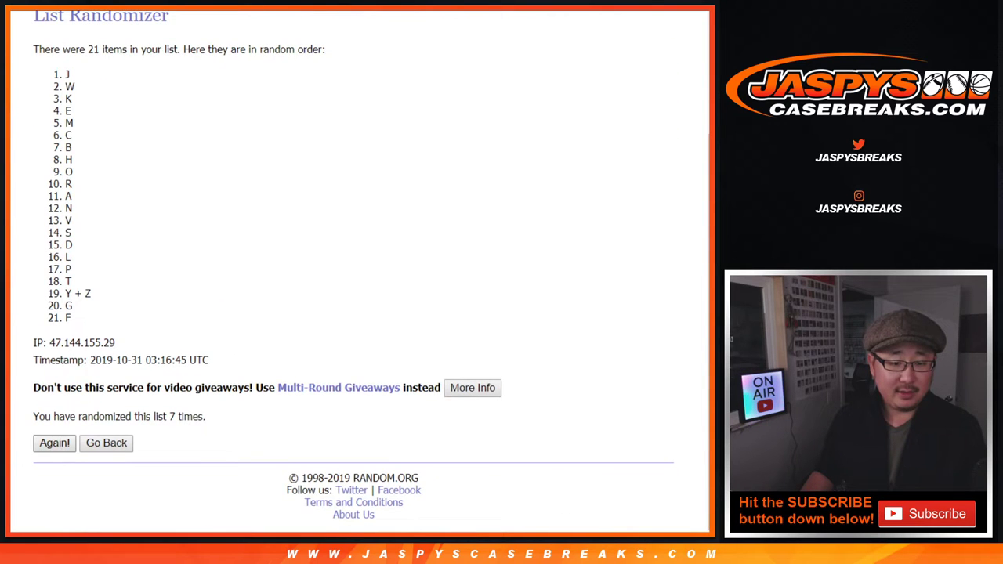
key(F5)
key(F5)
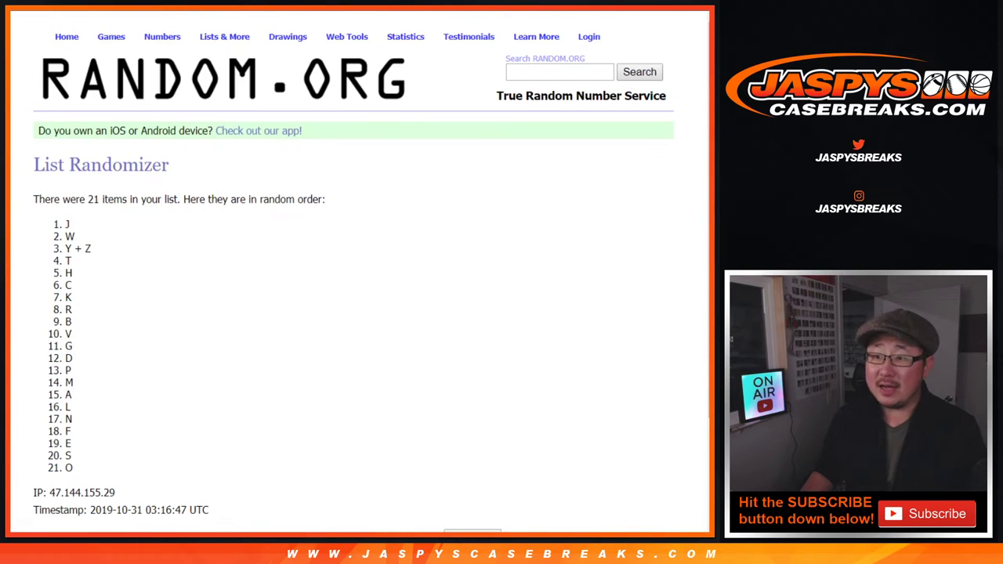
key(F5)
scroll(355, 274, up, 1)
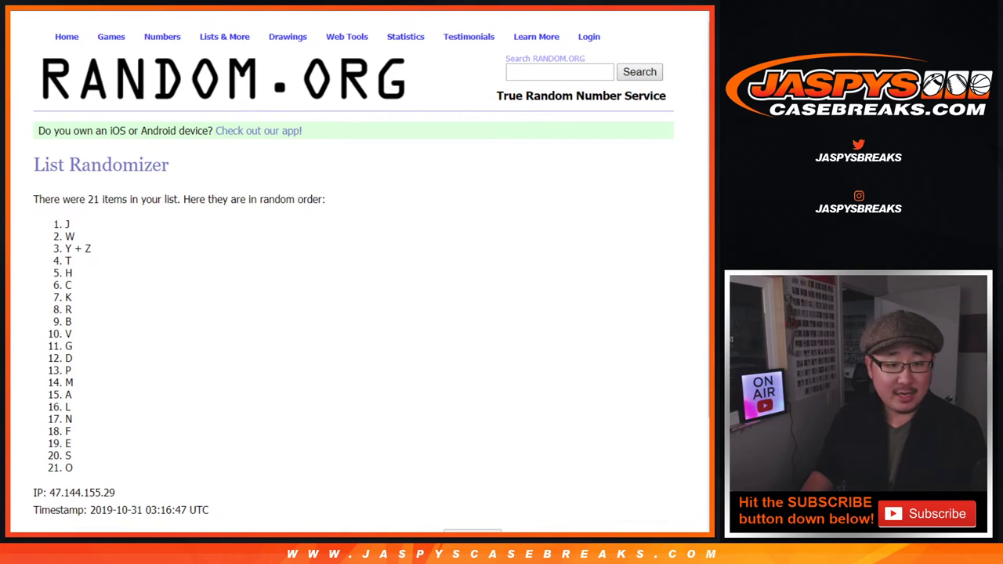
Copy all 21 randomized letters into column B of the Google Sheets break sheet, starting at cell B1.
drag(75, 225, 72, 446)
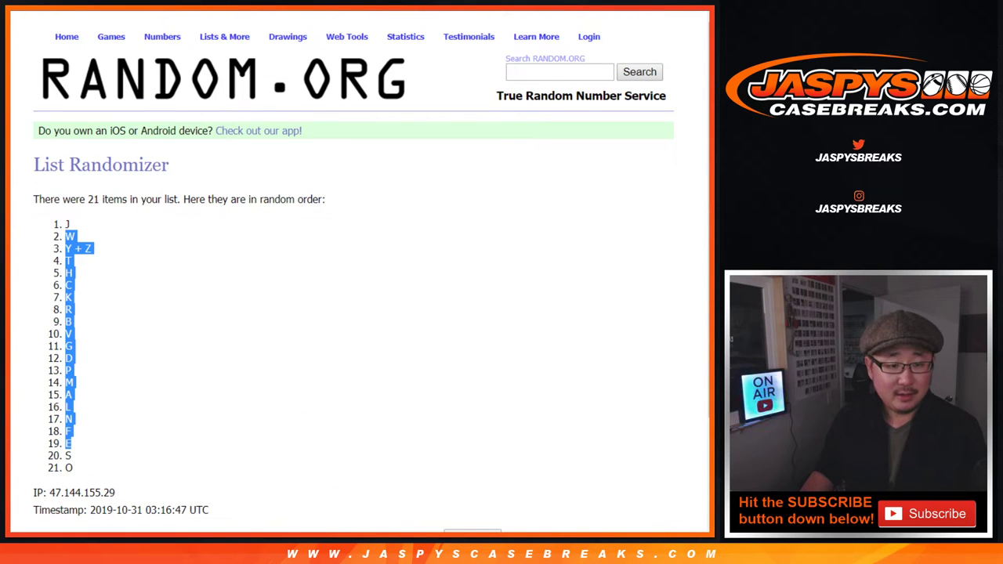
drag(66, 225, 73, 469)
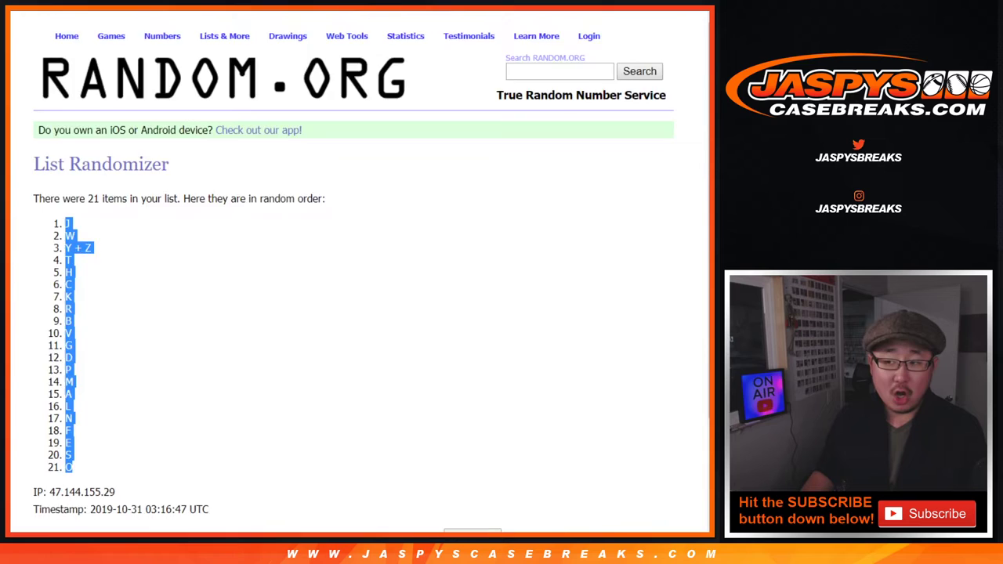
scroll(354, 275, down, 3)
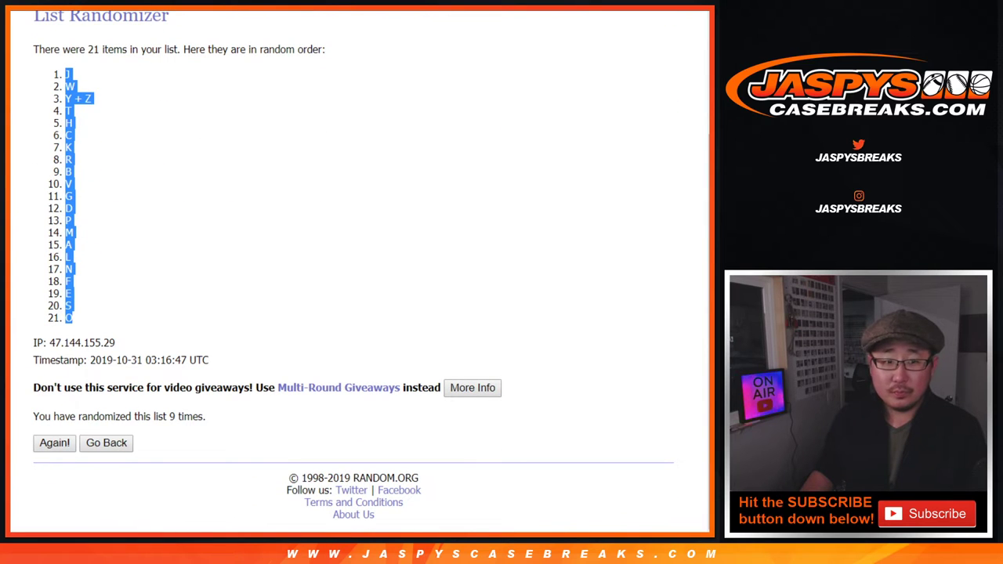
key(ctrl+Tab)
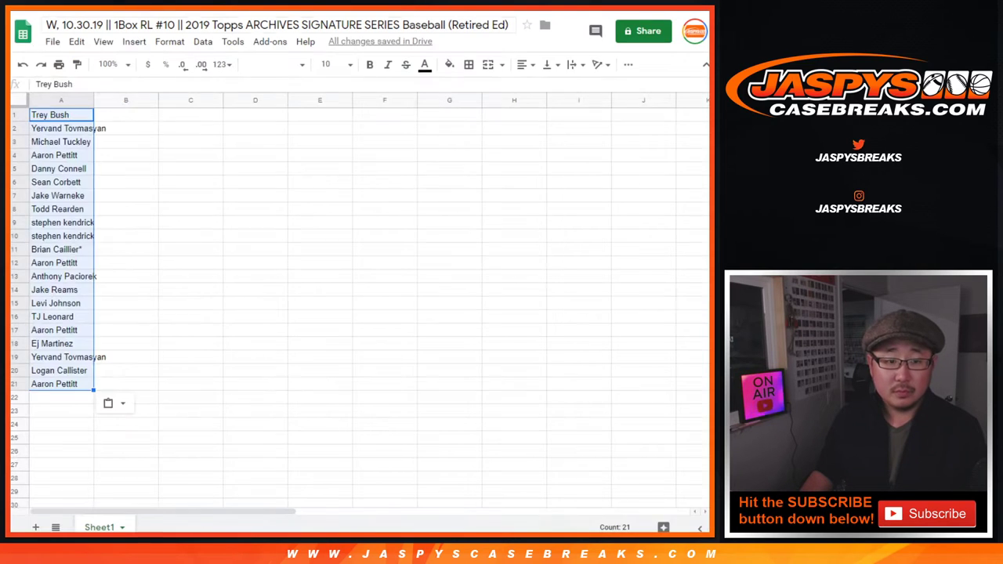
right_click(127, 115)
click(149, 121)
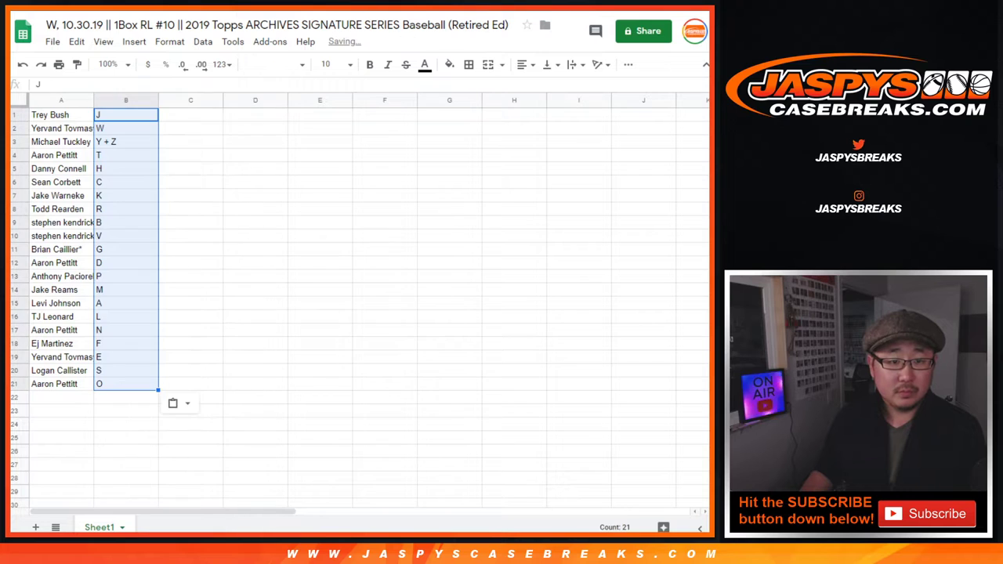
Set the whole sheet's font size to 14 and fit the column widths to their contents.
key(ctrl+a)
click(333, 64)
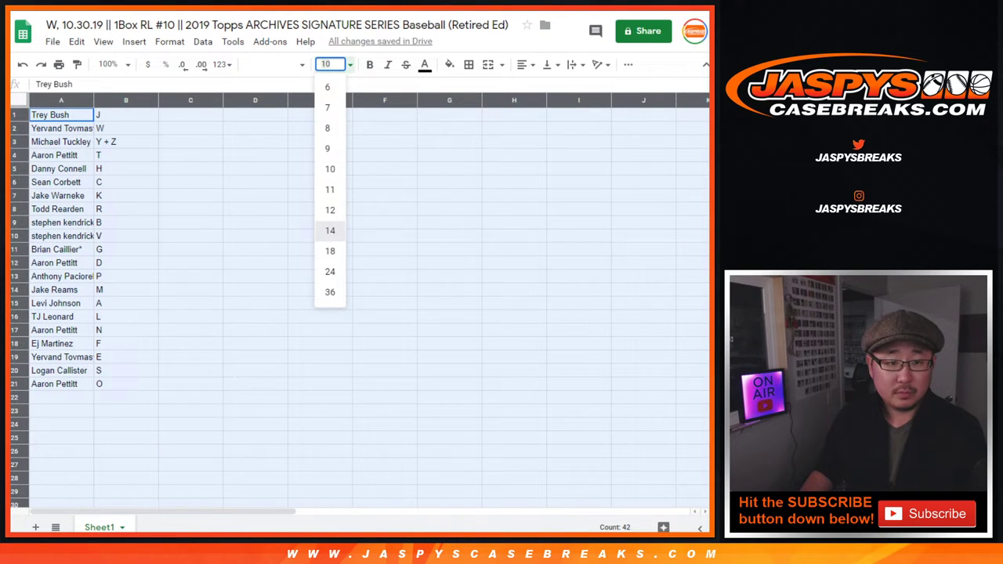
click(332, 228)
double_click(93, 101)
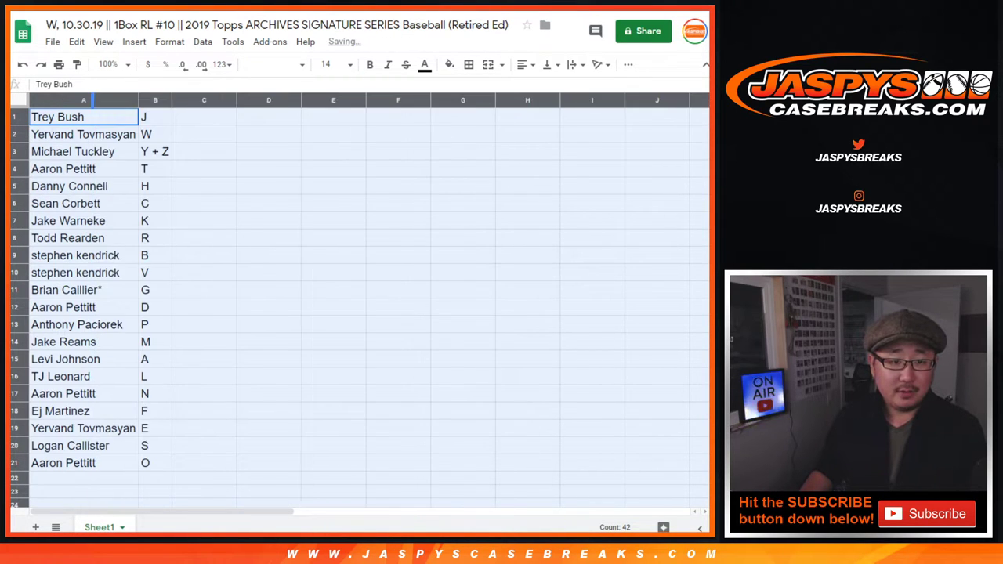
Review the participant and letter pairings one row at a time, from row 2 through row 21.
click(15, 135)
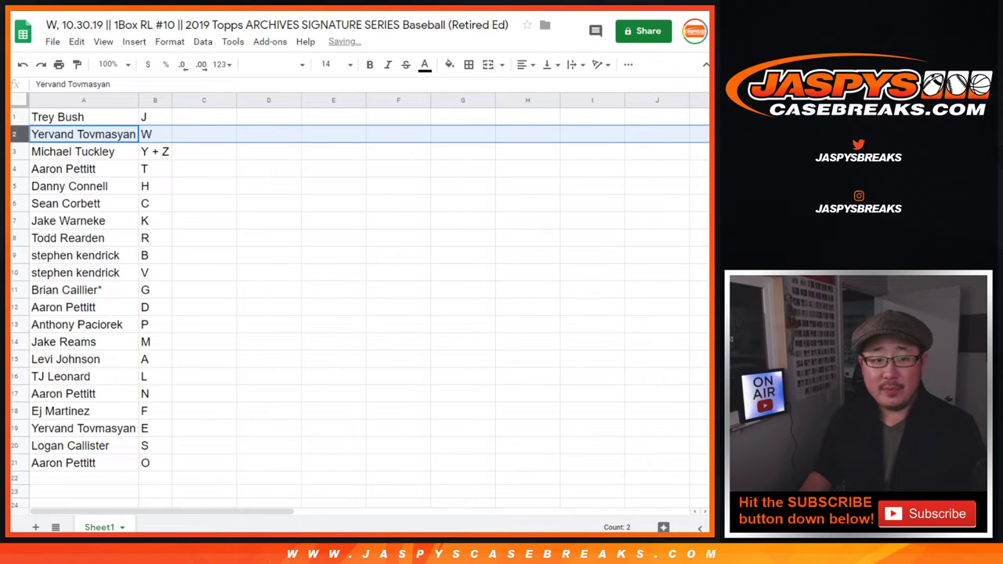
click(15, 153)
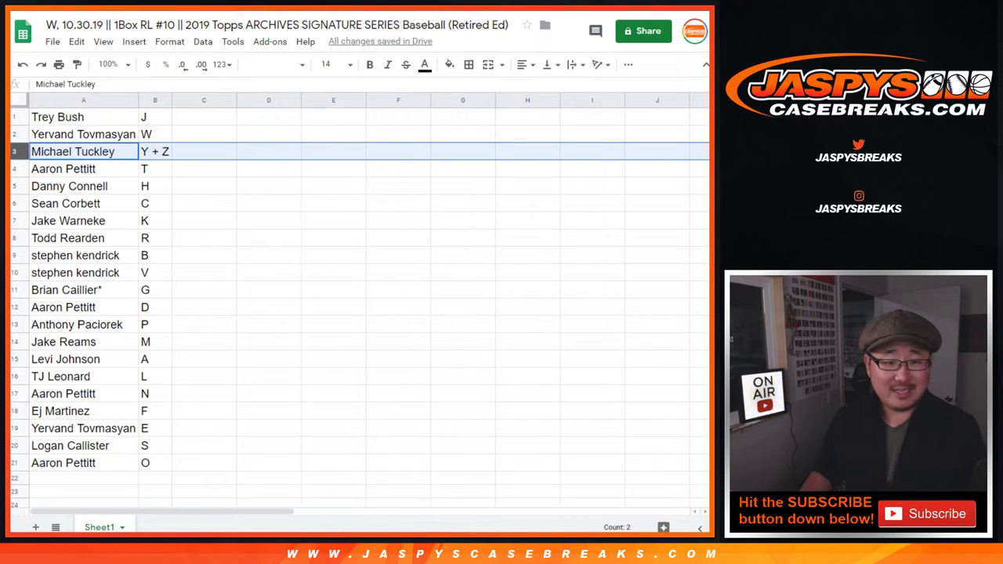
click(15, 169)
click(15, 186)
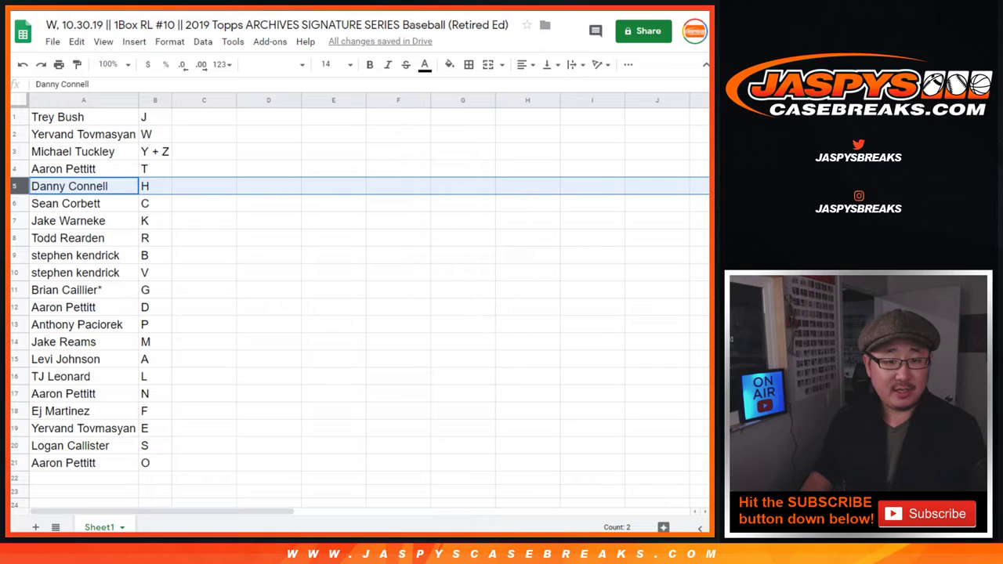
click(15, 204)
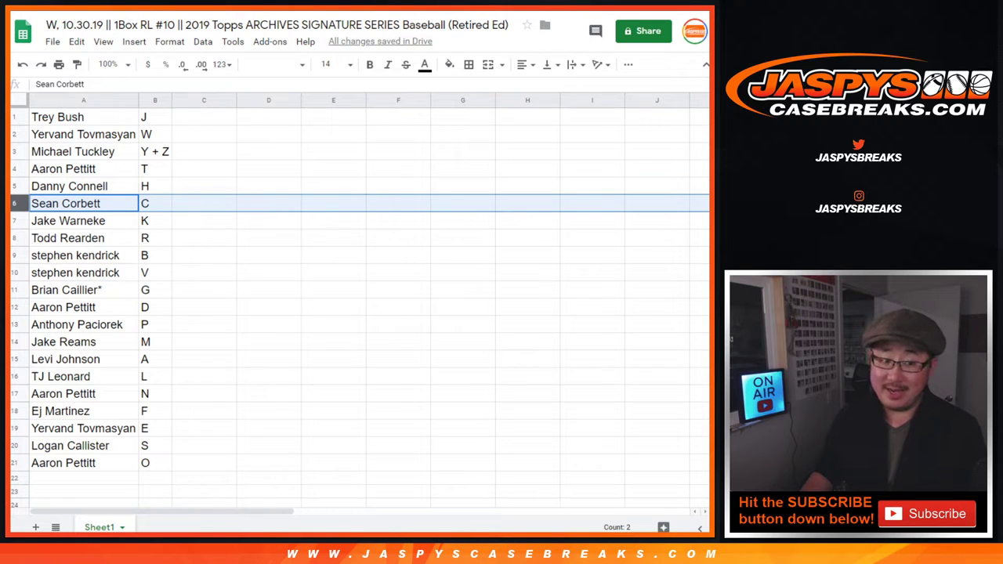
click(15, 221)
click(14, 238)
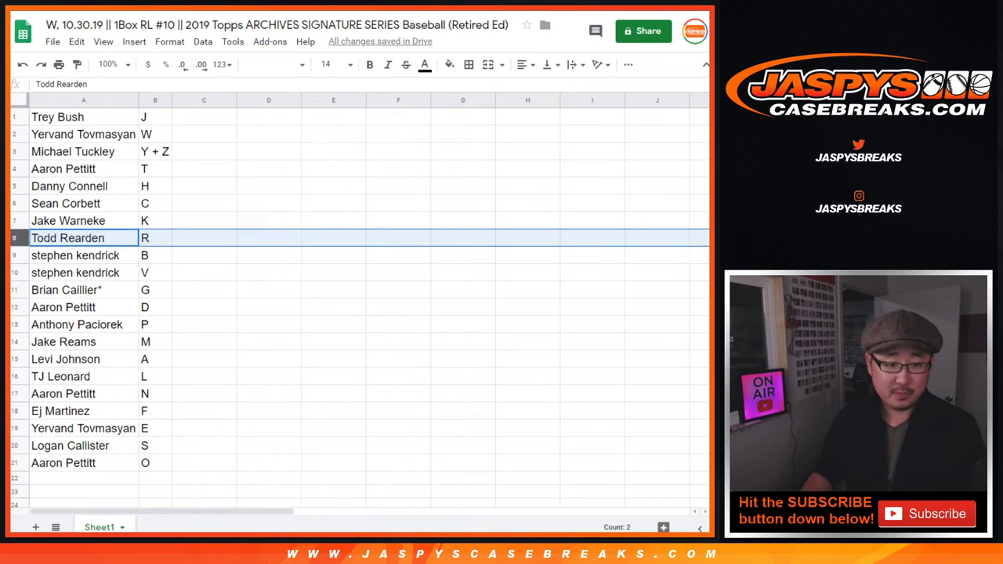
click(15, 256)
scroll(15, 256, down, 1)
click(15, 238)
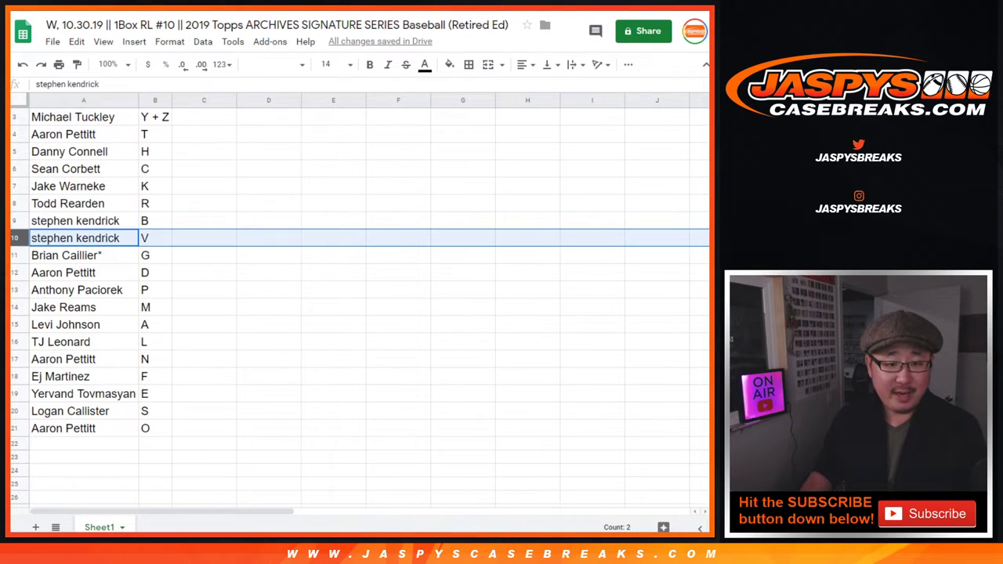
scroll(15, 238, down, 1)
click(15, 170)
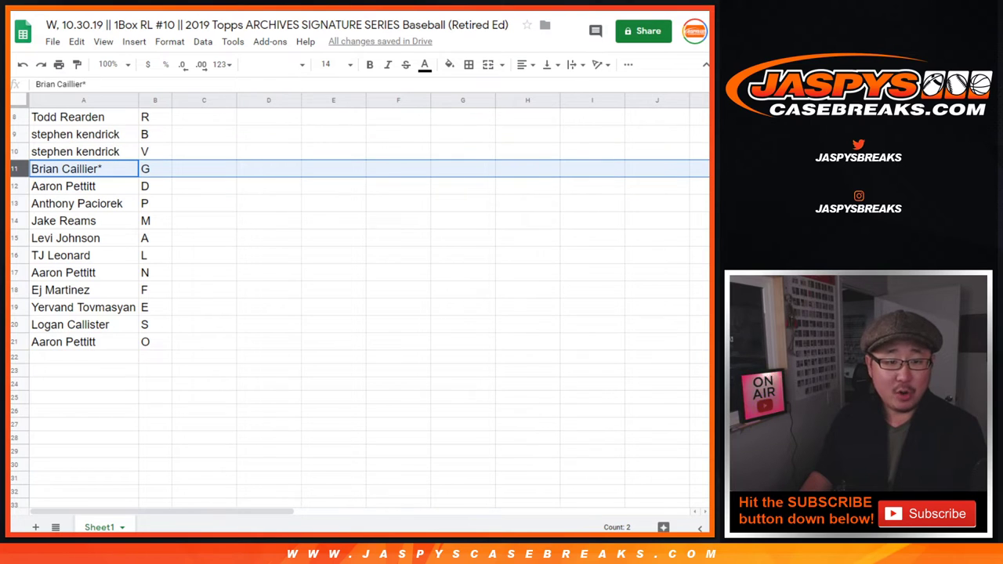
click(15, 186)
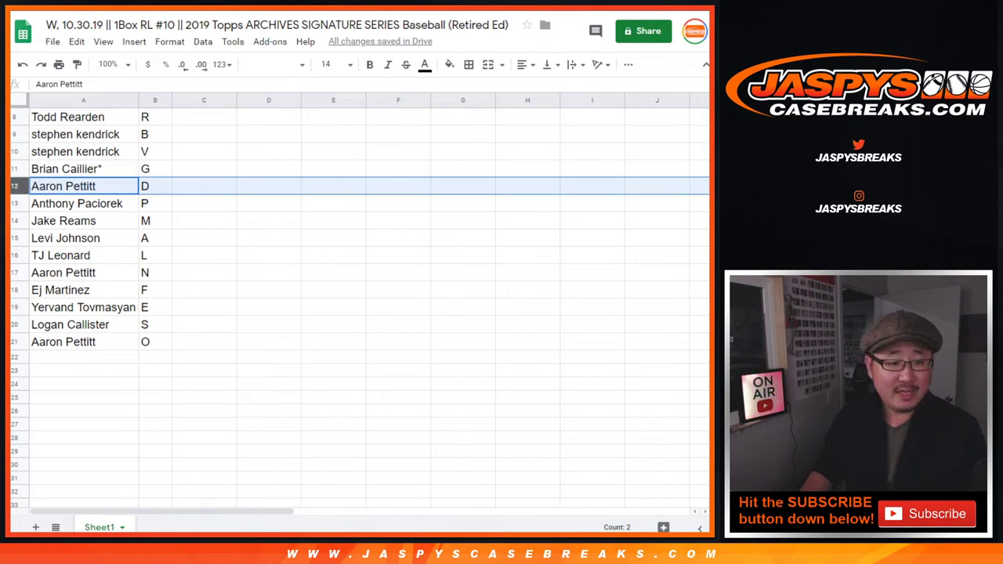
click(15, 204)
click(15, 221)
click(15, 238)
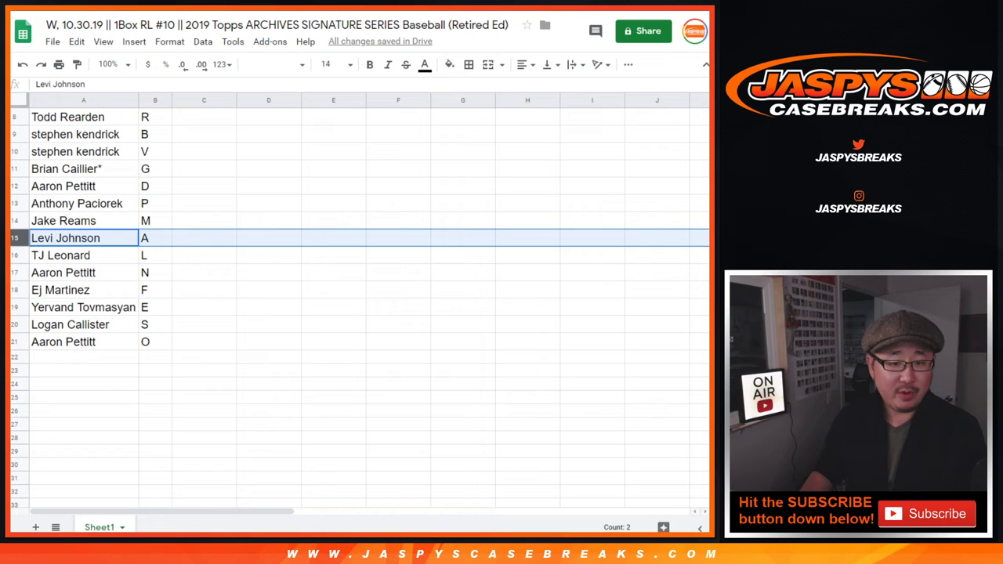
click(15, 256)
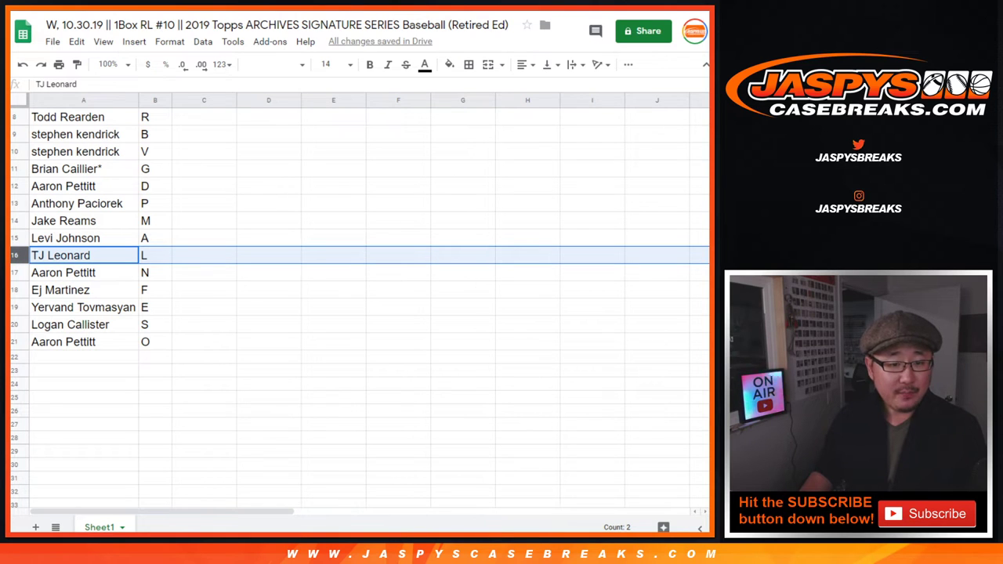
click(14, 273)
scroll(15, 272, down, 2)
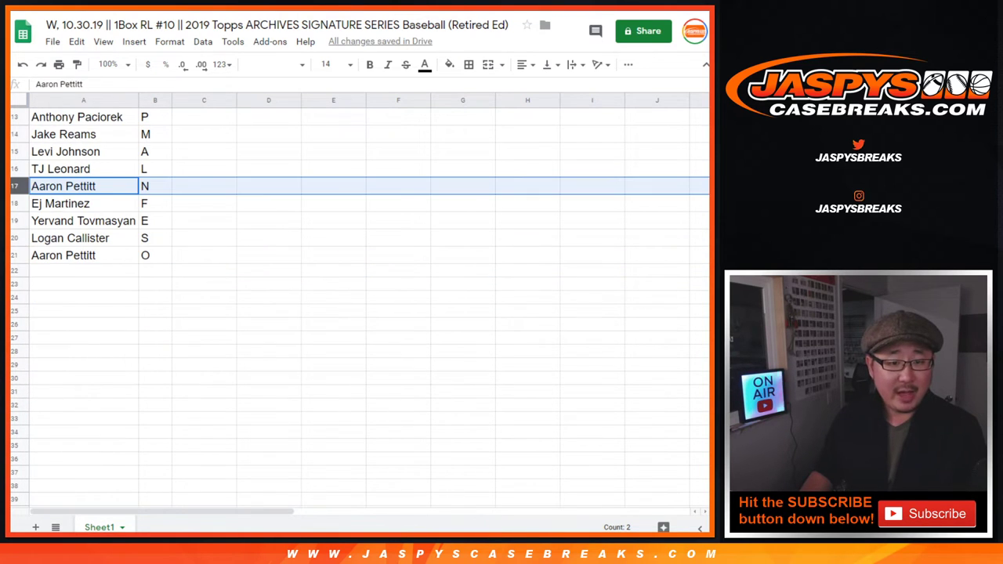
click(15, 203)
click(15, 221)
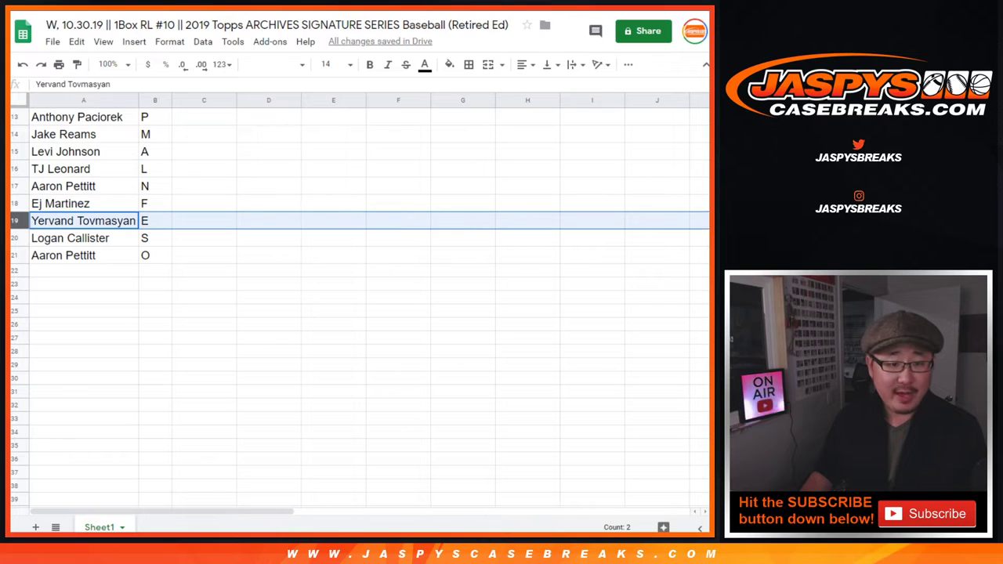
click(15, 239)
click(14, 255)
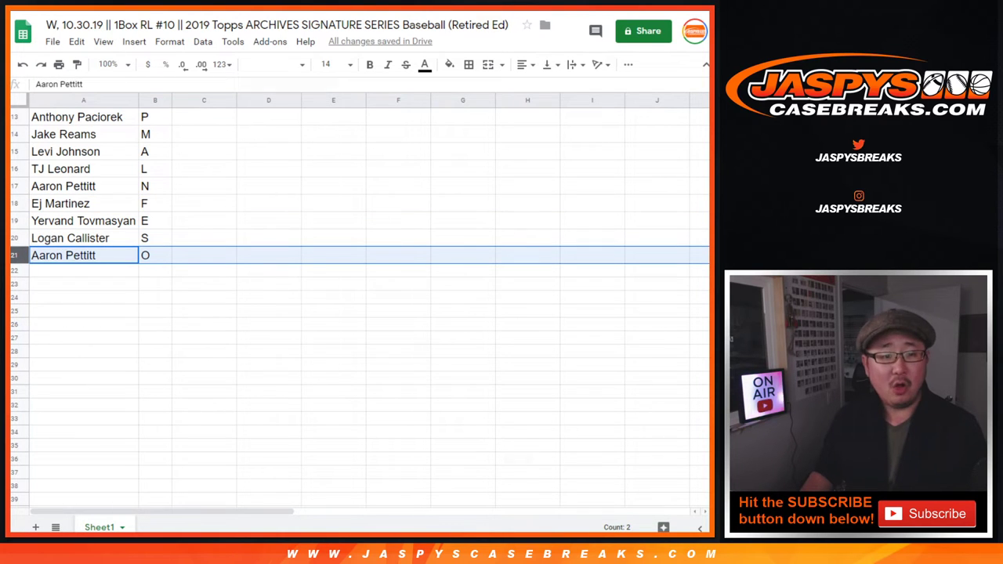
scroll(13, 255, up, 4)
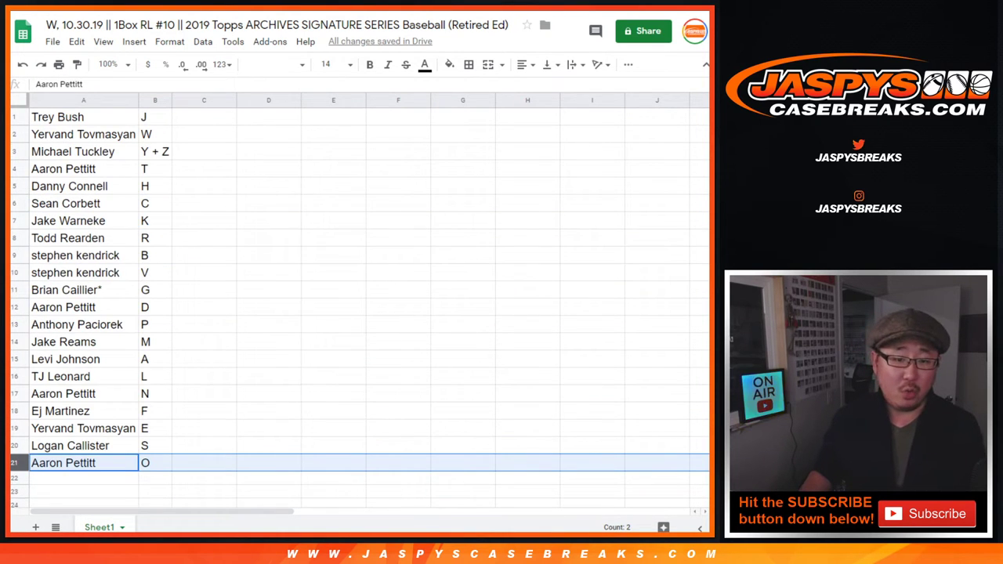
Sort the whole sheet by column B from A to Z.
click(155, 101)
click(202, 41)
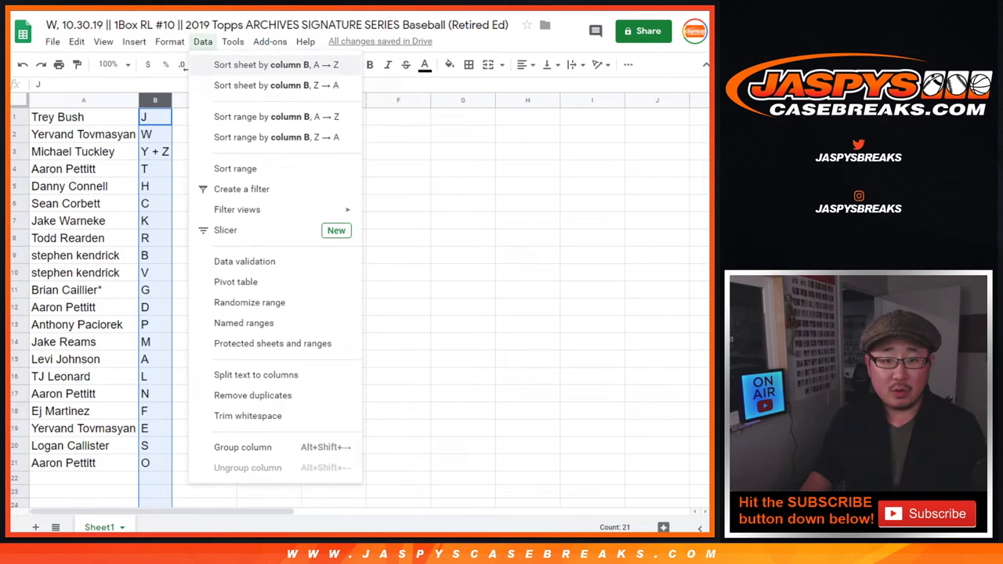
click(259, 65)
Apply all borders to the filled table in columns A and B and center its contents horizontally.
click(84, 135)
key(ctrl+a)
click(469, 65)
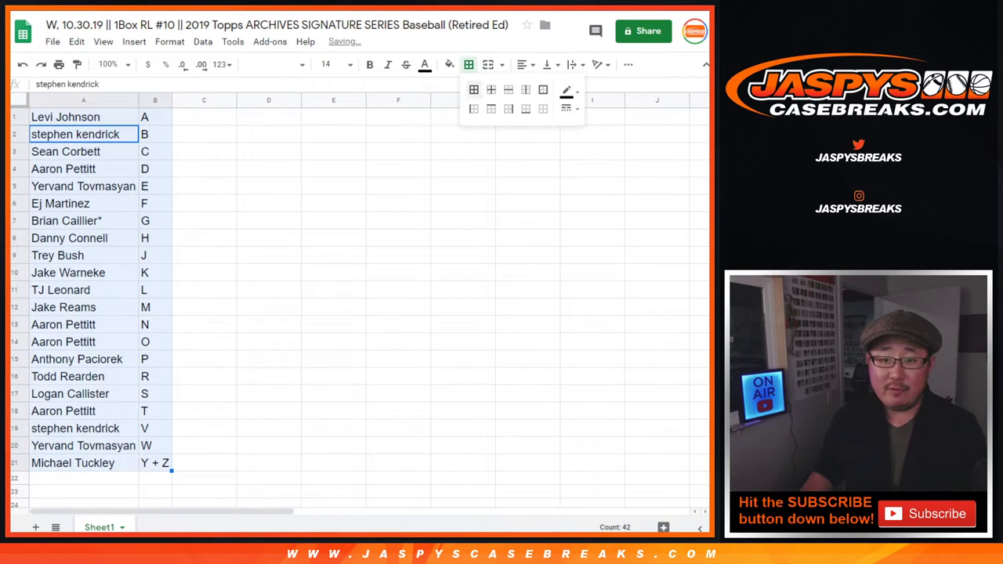
click(474, 90)
click(473, 89)
click(522, 64)
click(540, 90)
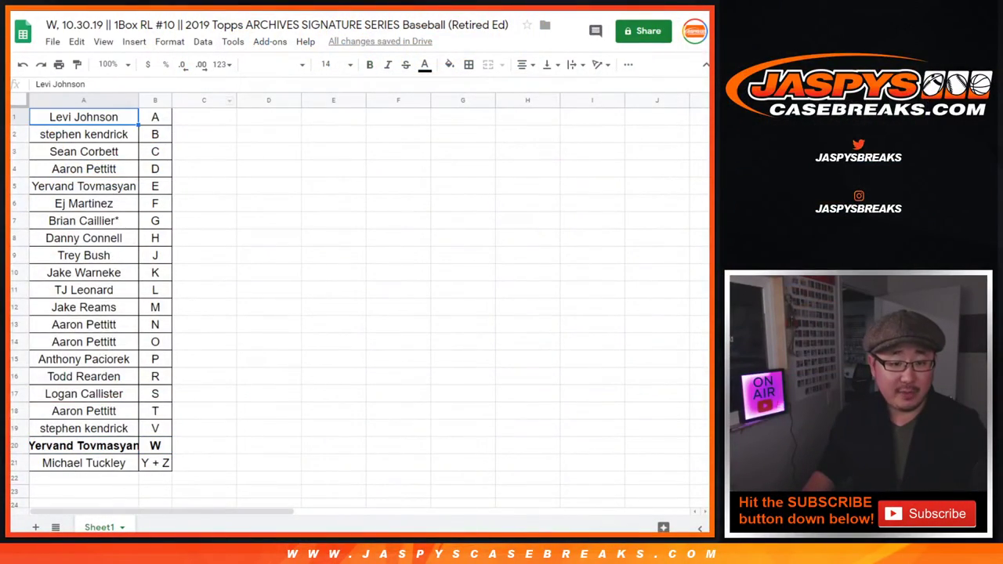
Copy the 21 participant names from column A into the RANDOM.ORG List Randomizer form.
key(ctrl+shift+Down)
key(ctrl+c)
key(ctrl+Tab)
click(211, 380)
key(ctrl+v)
Roll two virtual dice in RANDOM.ORG's Dice Roller and randomize the pasted participant list 12 times.
scroll(212, 380, up, 3)
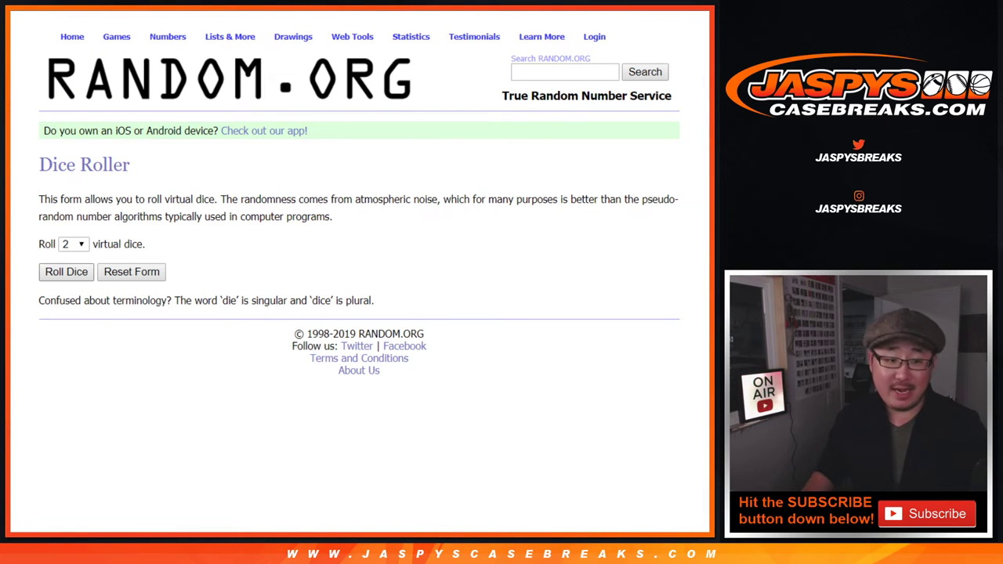
click(66, 272)
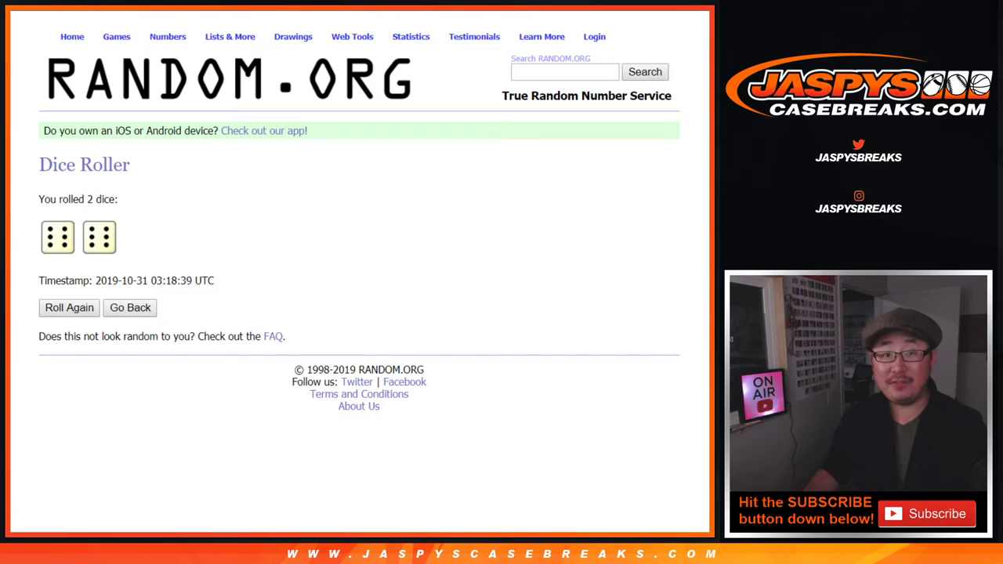
key(ctrl+Tab)
scroll(360, 274, down, 2)
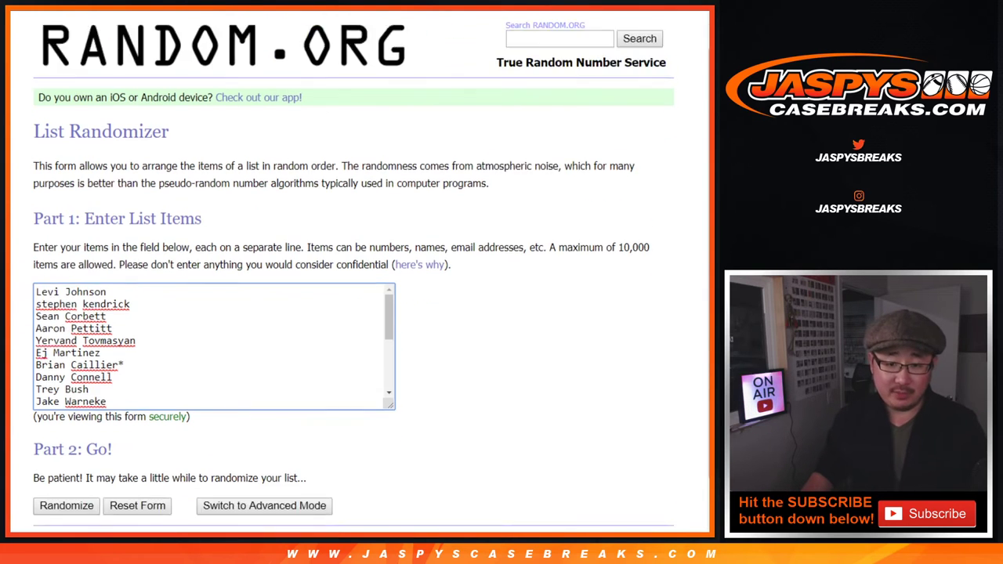
click(67, 444)
key(Return)
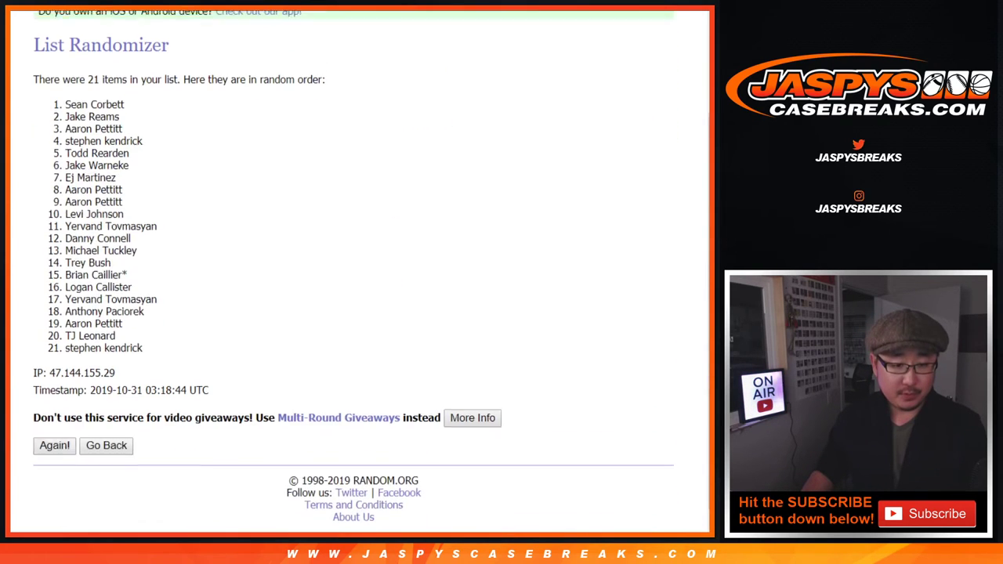
key(Return)
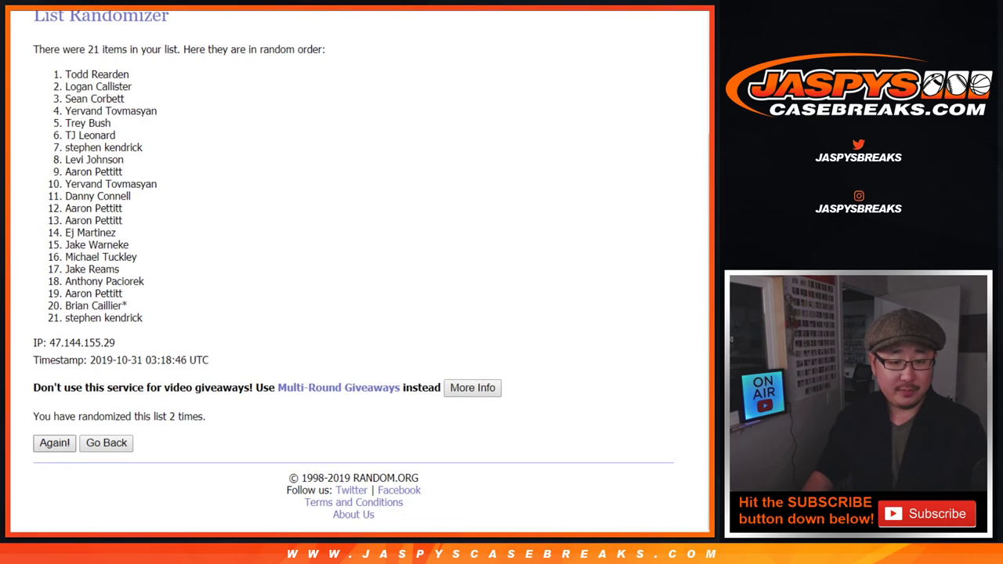
key(Return)
key(Return)
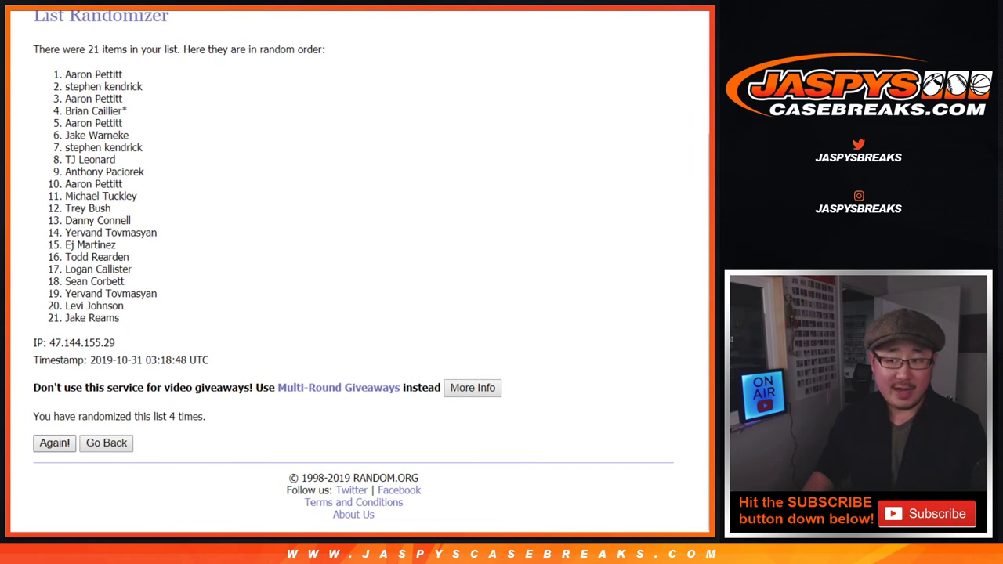
key(Return)
key(Return)
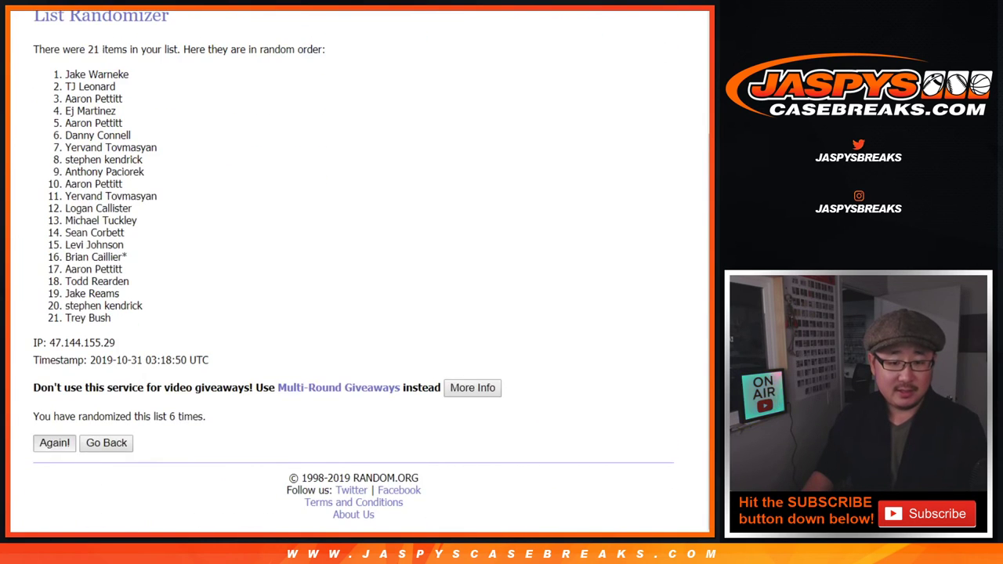
key(Return)
key(Return)
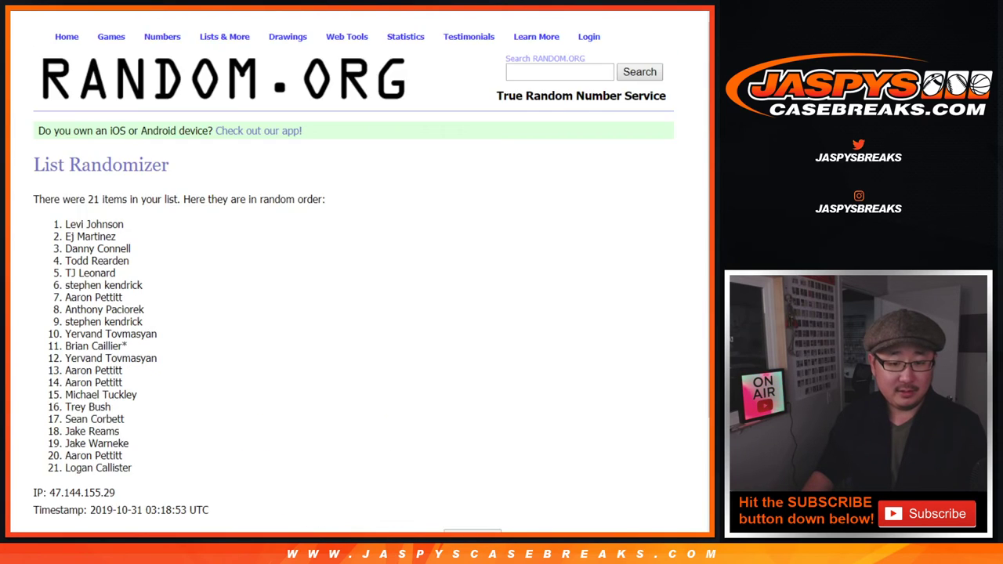
click(54, 443)
scroll(55, 444, down, 3)
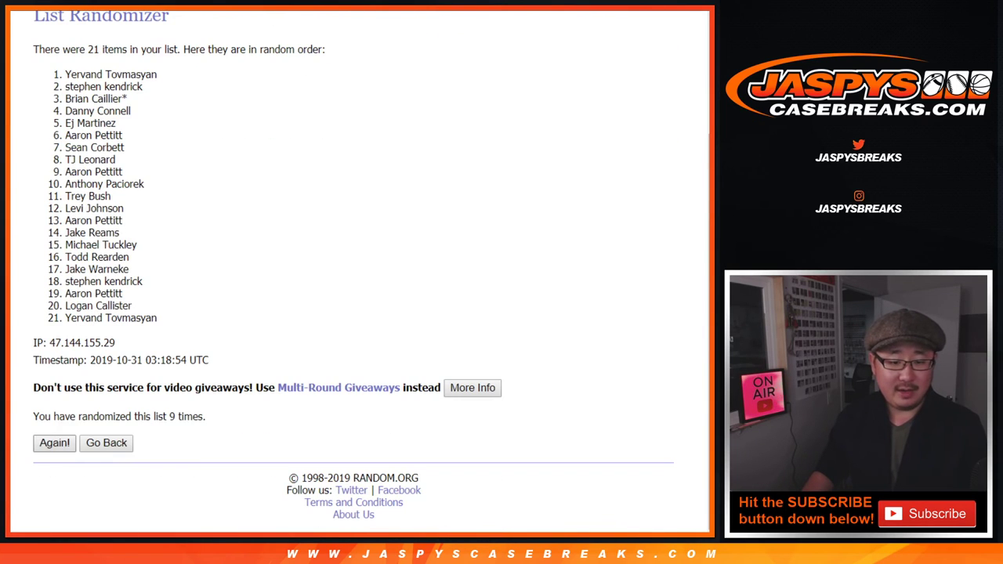
click(54, 443)
scroll(54, 444, down, 3)
key(Return)
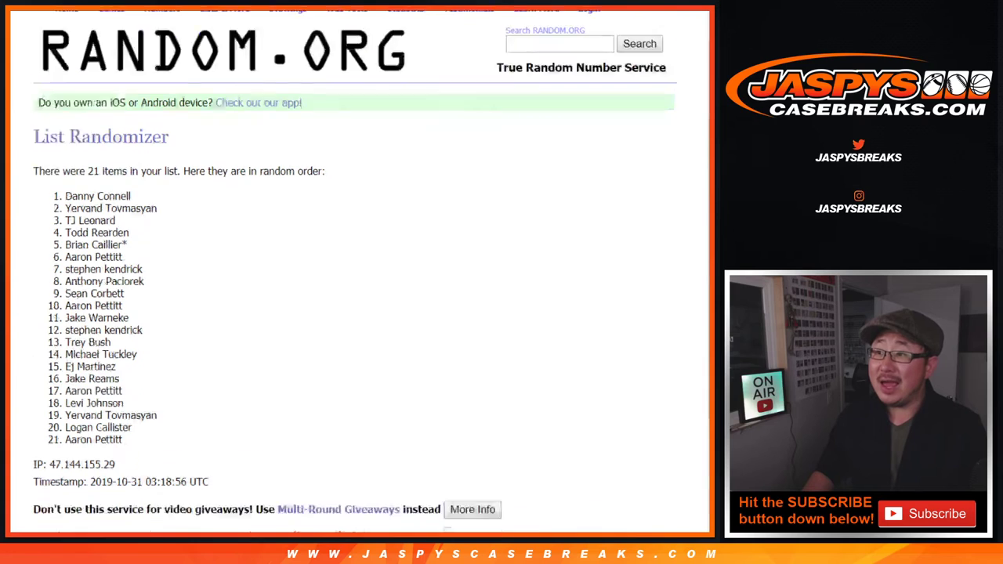
key(Return)
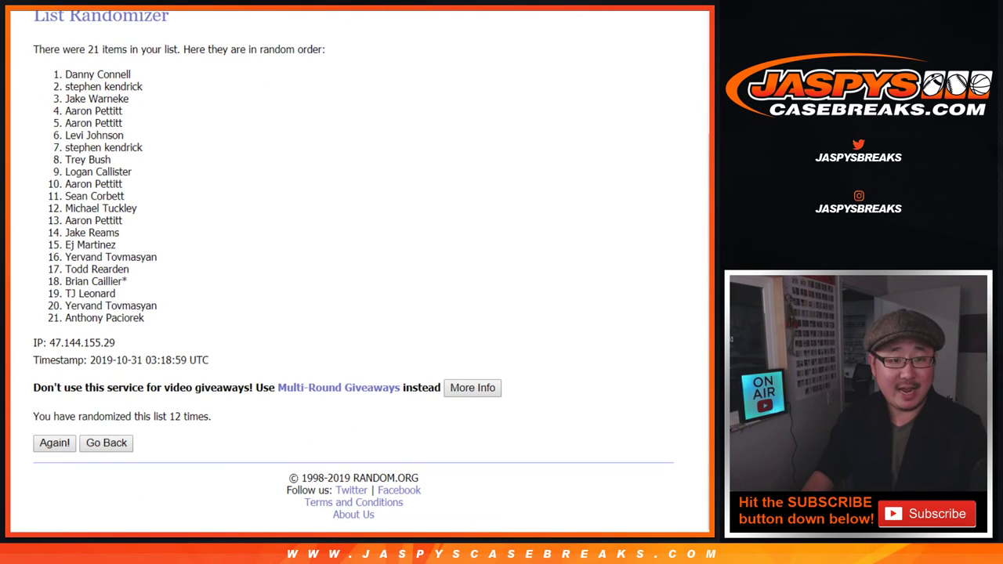
Highlight the first eight names in the randomized participant list.
drag(65, 74, 111, 159)
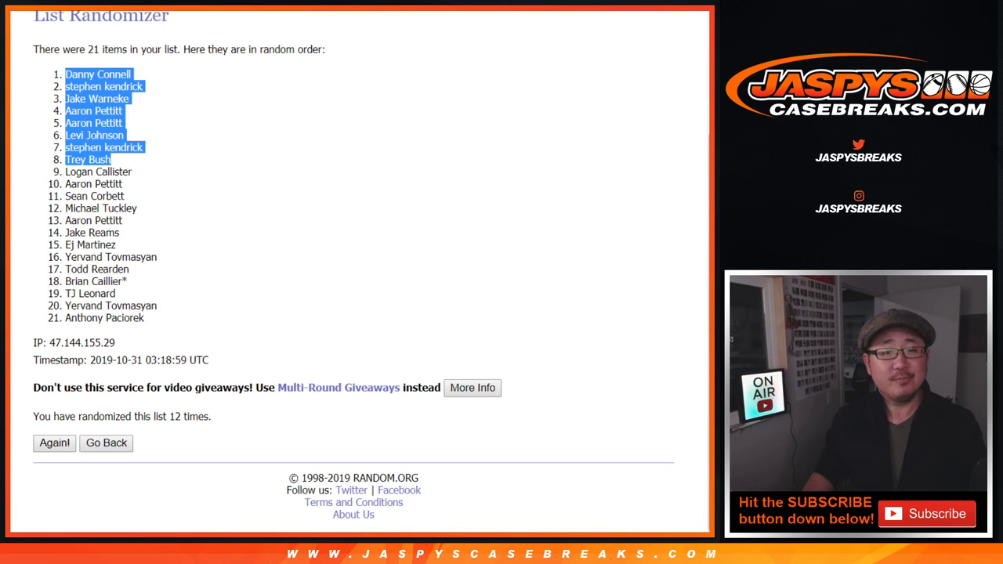